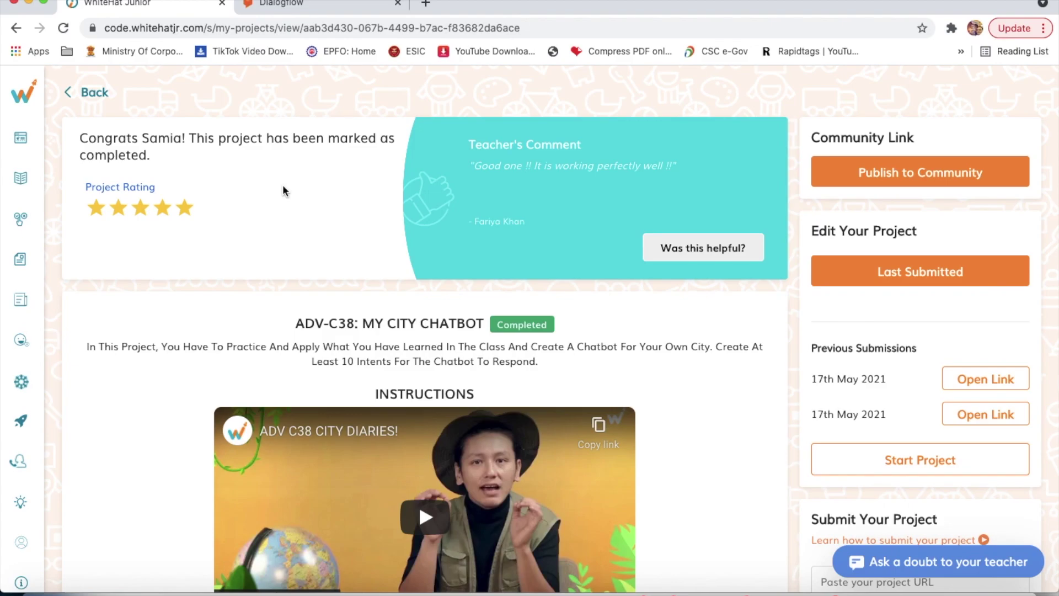
- Read through the My City Chatbot project page, covering its goal, story, required intents, submission steps and hints
scroll(445, 458, "down", 15)
scroll(445, 458, "down", 20)
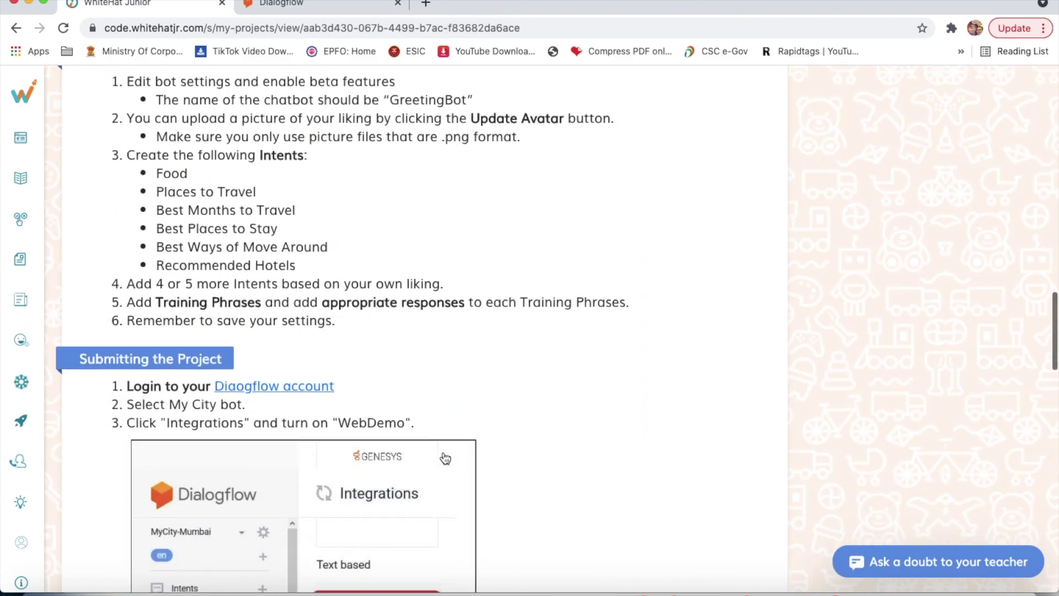
scroll(445, 459, "up", 1)
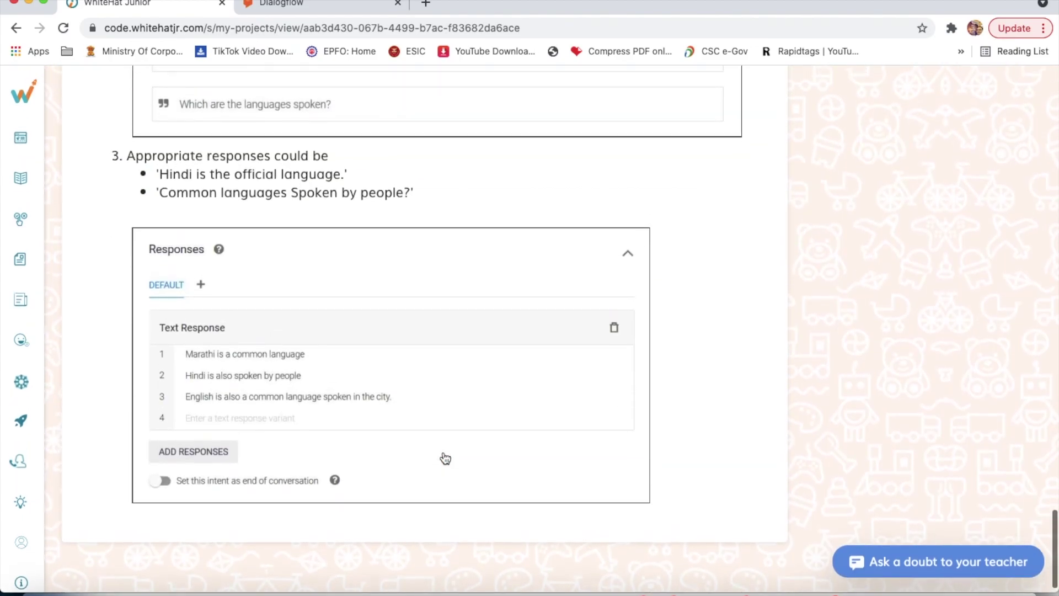
scroll(445, 459, "down", 1)
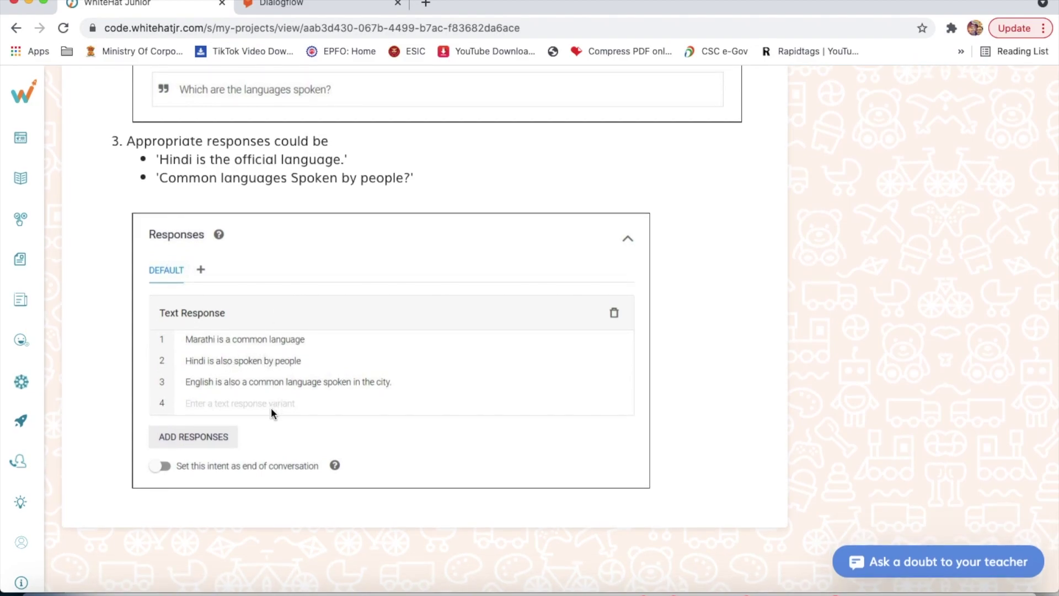
scroll(271, 407, "up", 8)
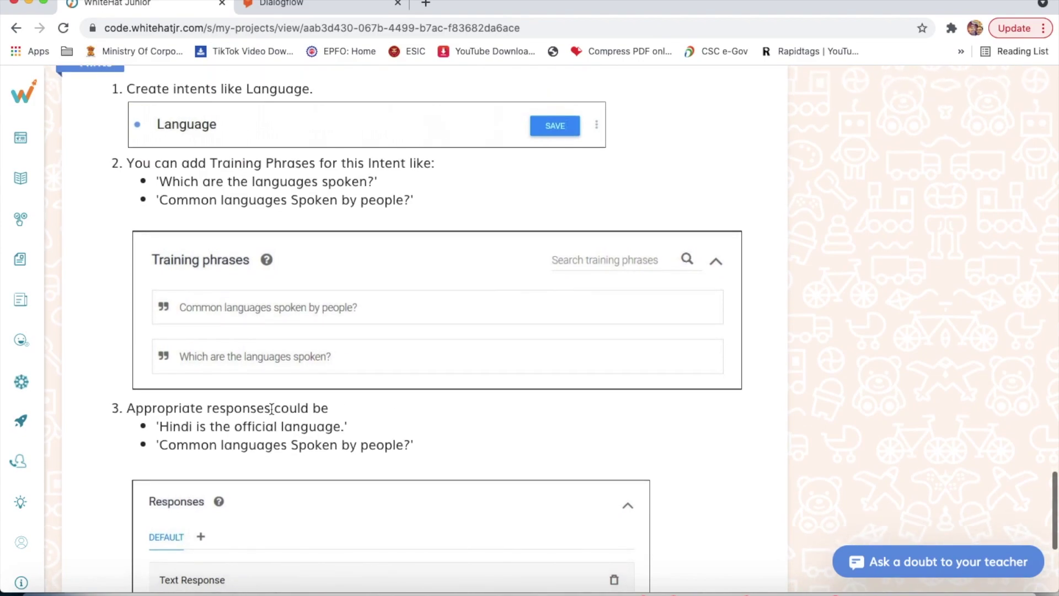
scroll(272, 408, "up", 10)
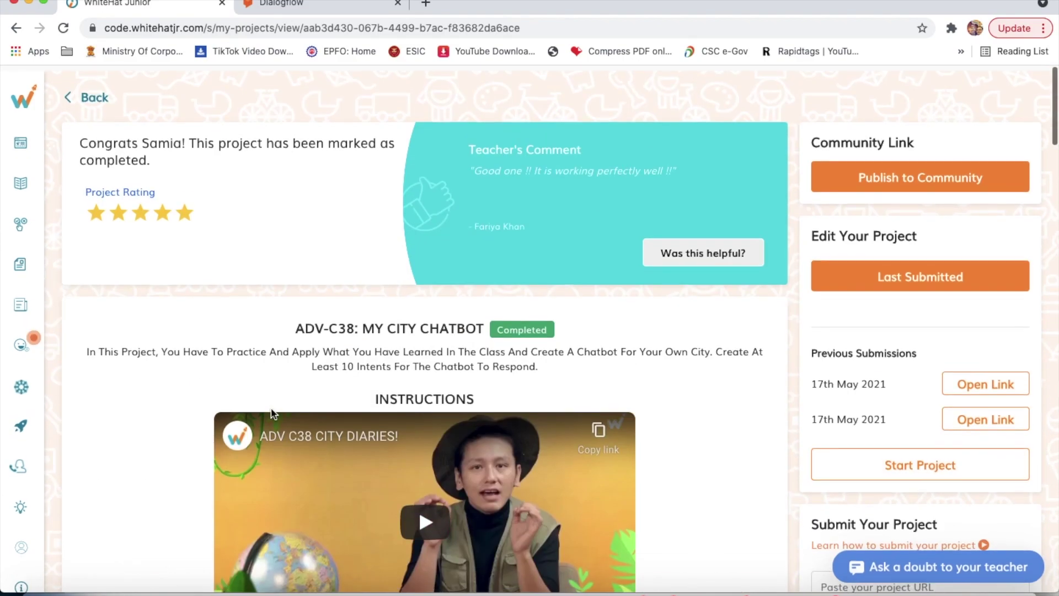
scroll(271, 411, "down", 2)
scroll(271, 407, "up", 3)
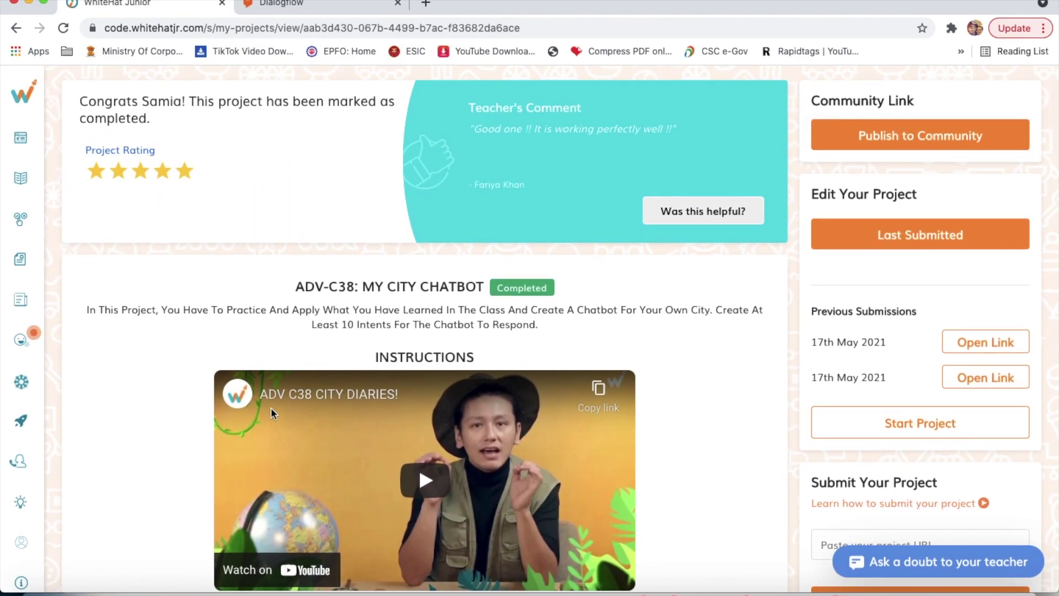
scroll(359, 431, "down", 8)
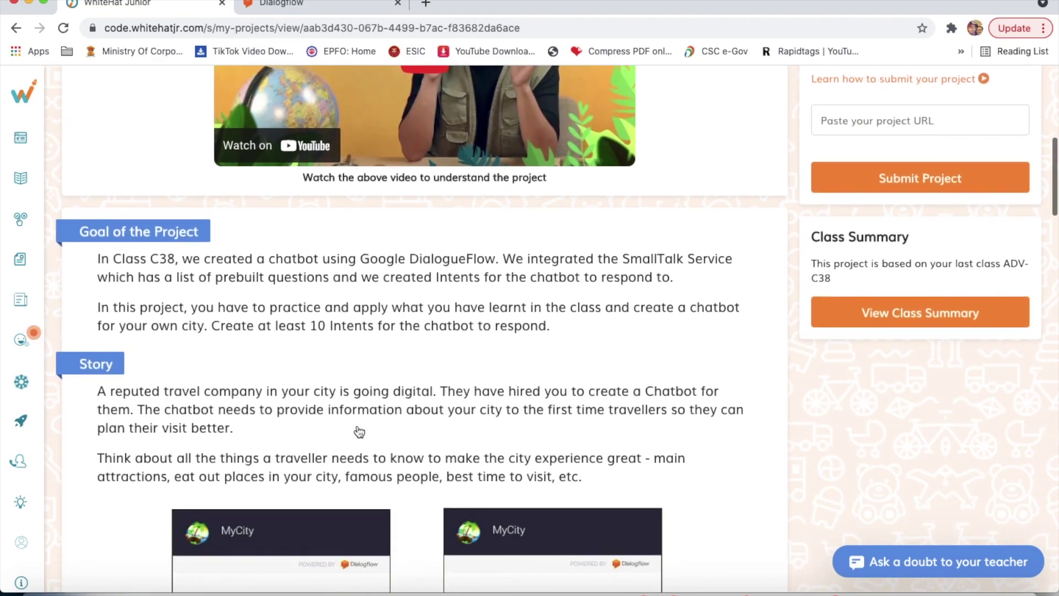
scroll(360, 431, "down", 7)
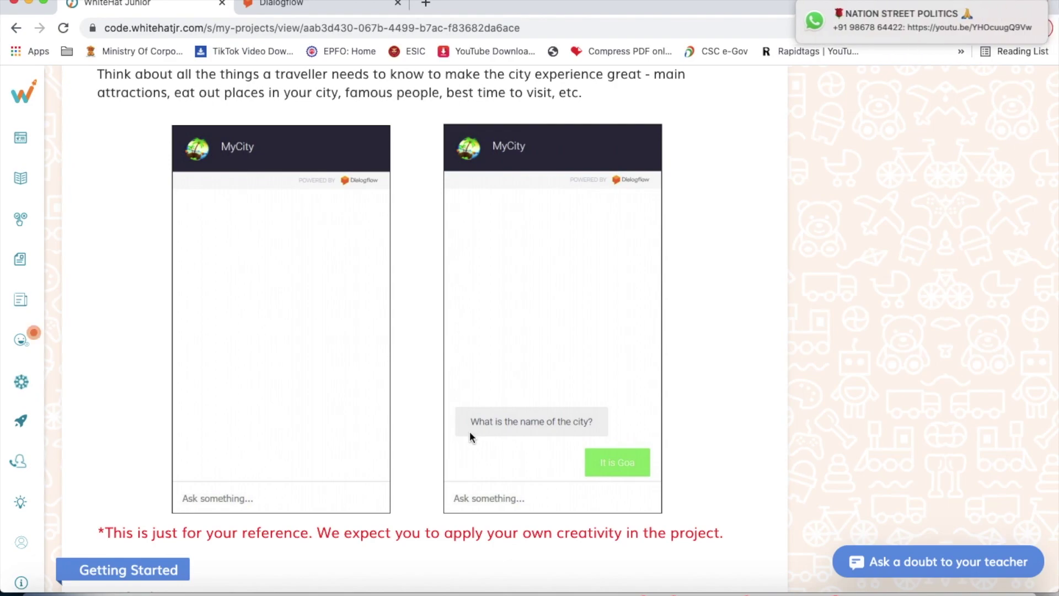
scroll(469, 431, "down", 20)
scroll(469, 431, "down", 17)
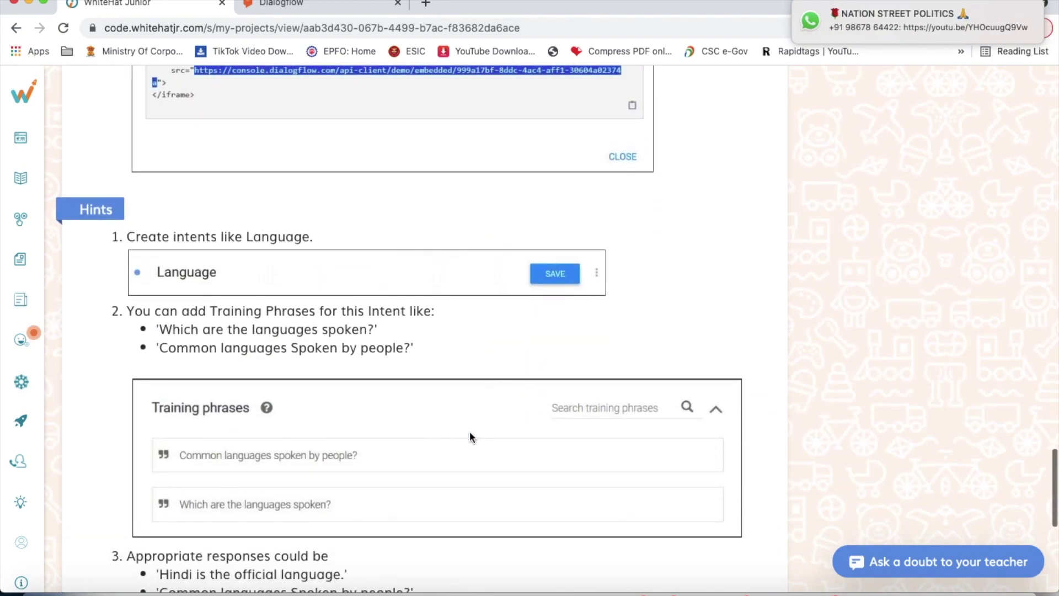
scroll(469, 432, "up", 2)
scroll(469, 431, "up", 20)
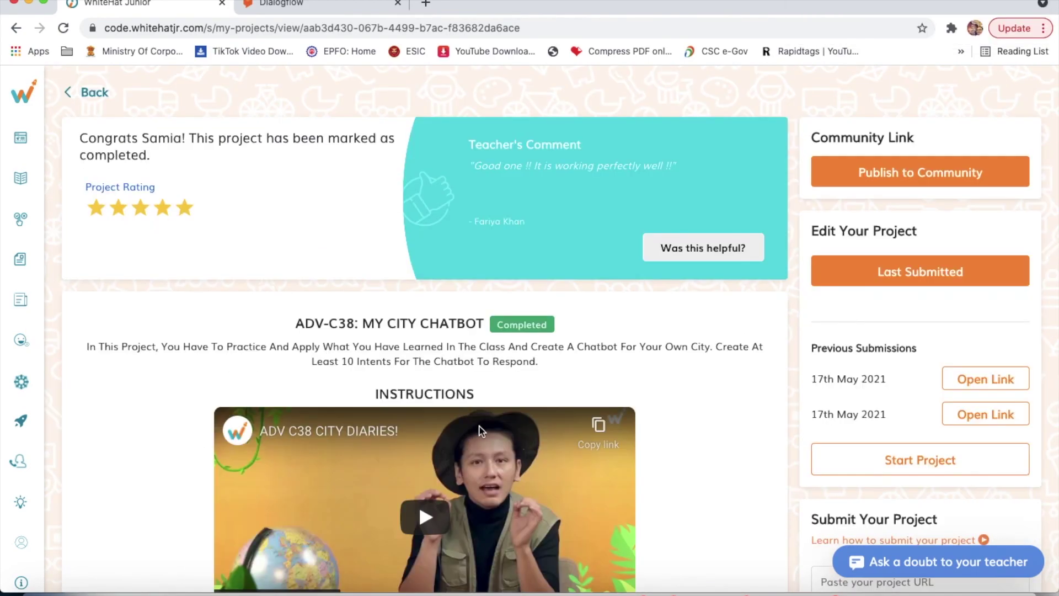
- Switch to Dialogflow and create a new agent named City_Name, keeping the default language, time zone and project settings
left_click(884, 462)
left_click(286, 3)
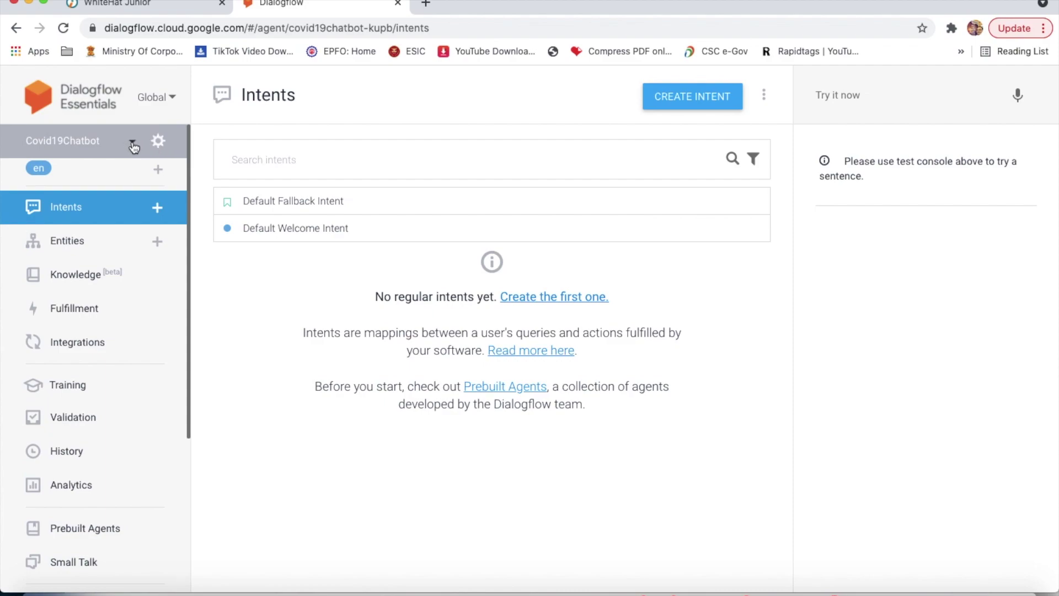
left_click(133, 145)
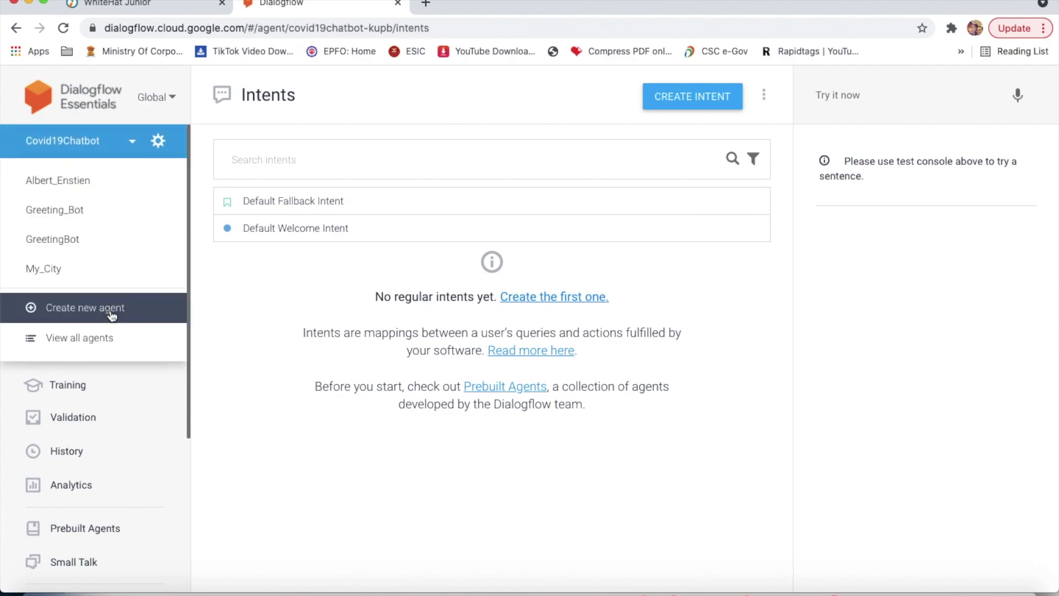
left_click(80, 308)
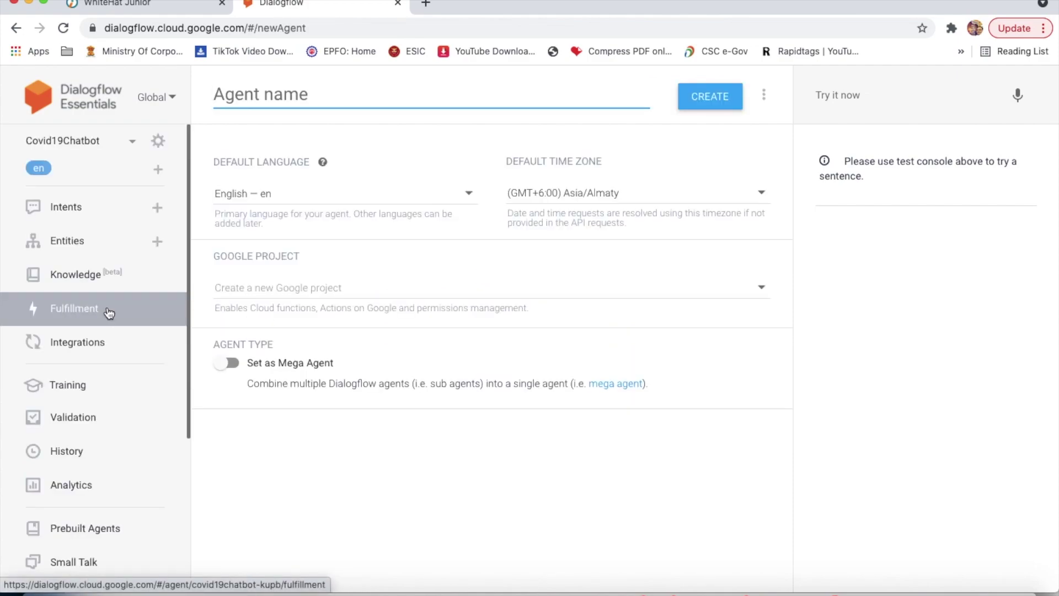
left_click(289, 105)
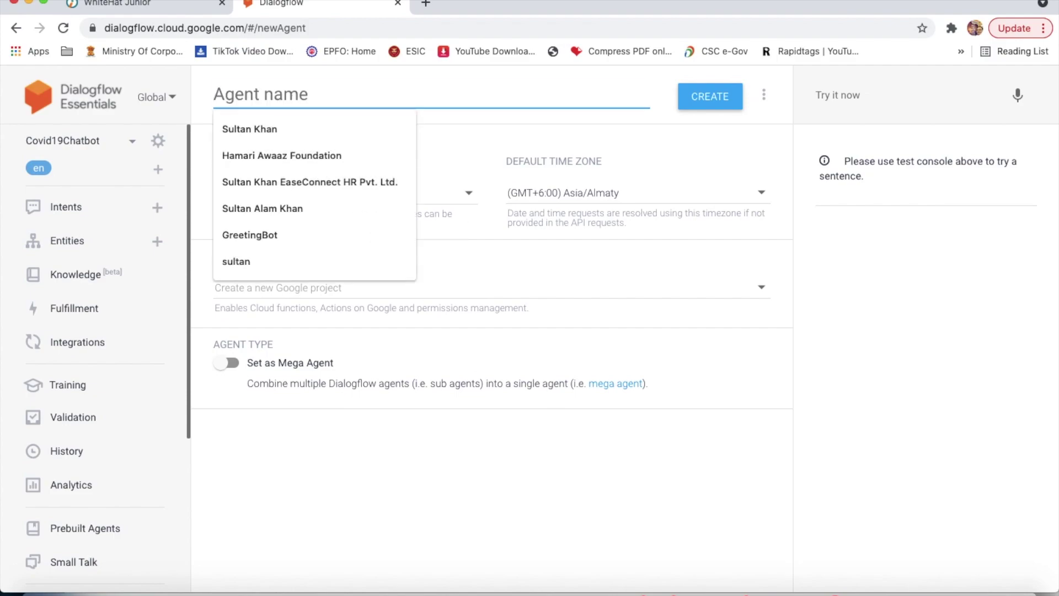
type("City_Name")
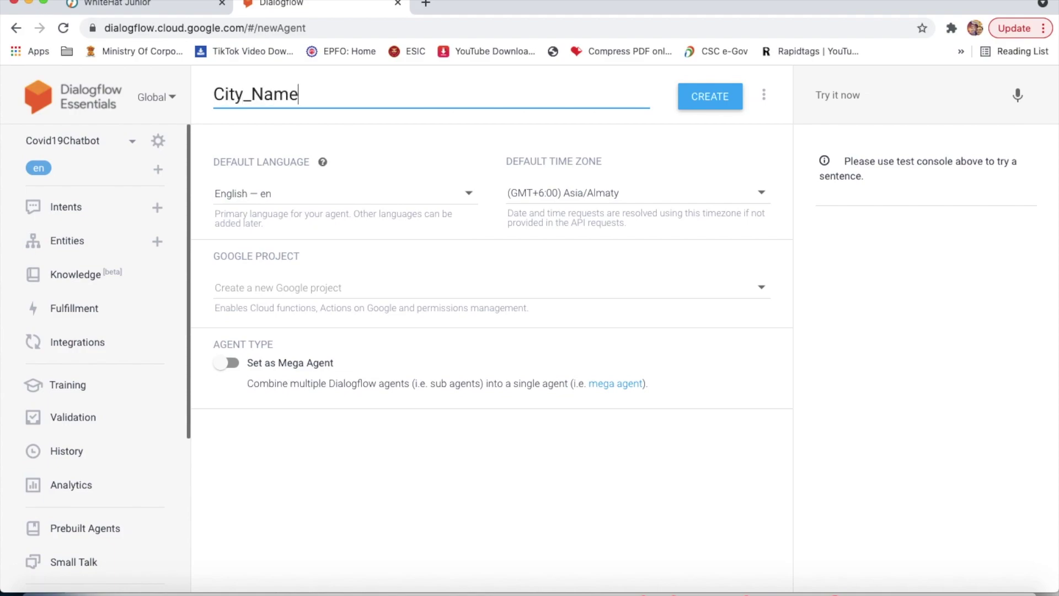
left_click(701, 97)
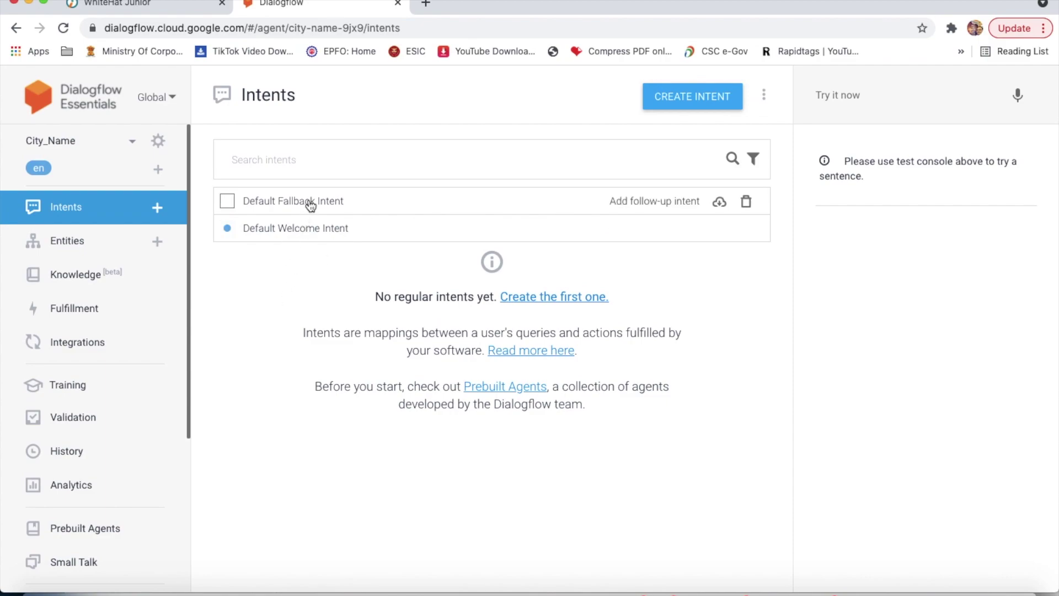
- Open the Default Welcome Intent and delete all of its predefined training phrases
left_click(302, 236)
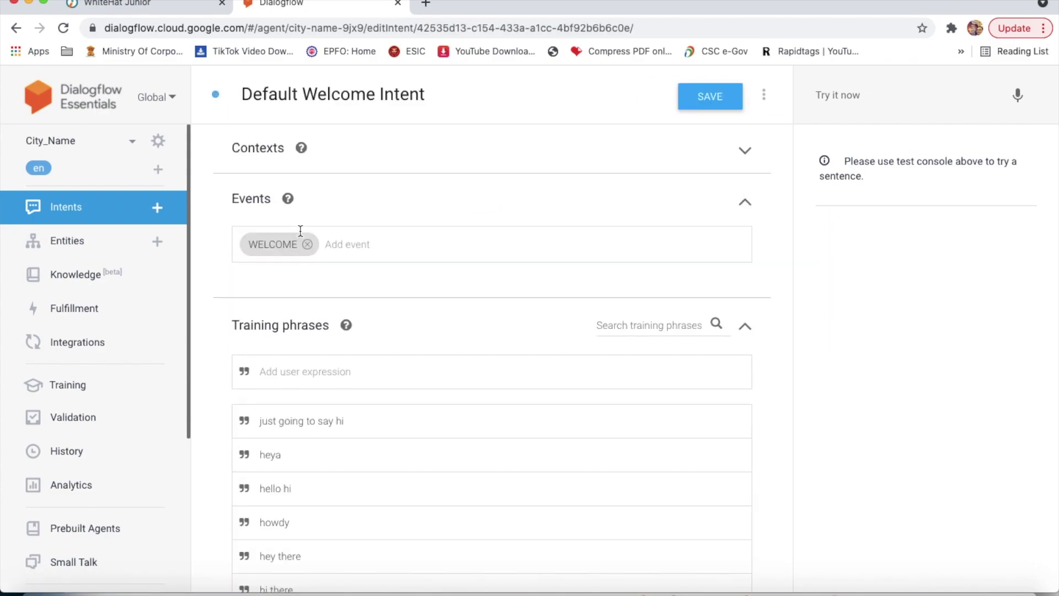
scroll(347, 353, "down", 5)
scroll(354, 378, "down", 1)
scroll(353, 378, "up", 3)
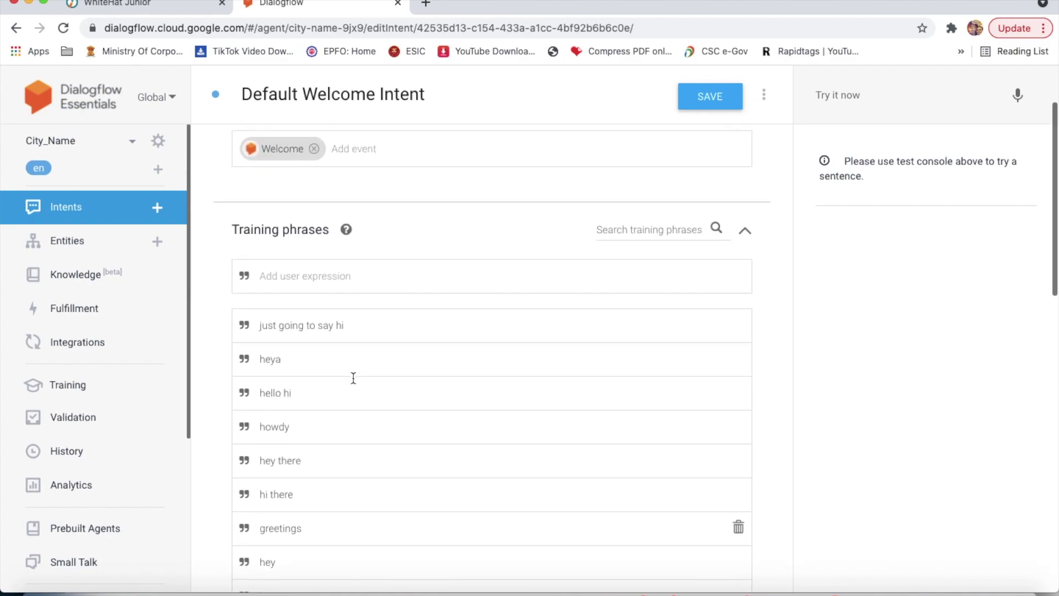
scroll(353, 378, "down", 3)
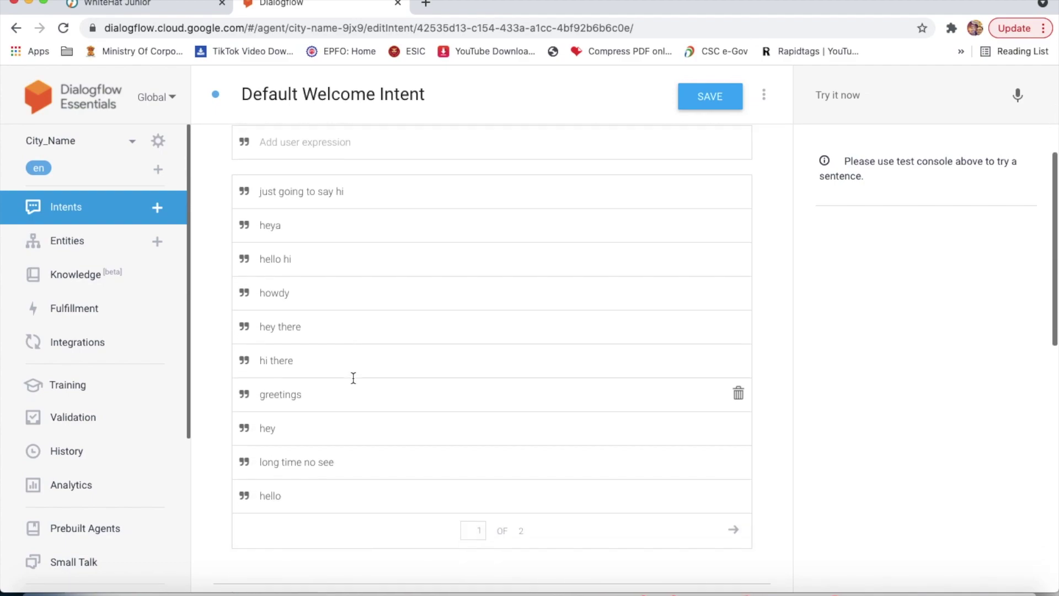
scroll(354, 378, "down", 1)
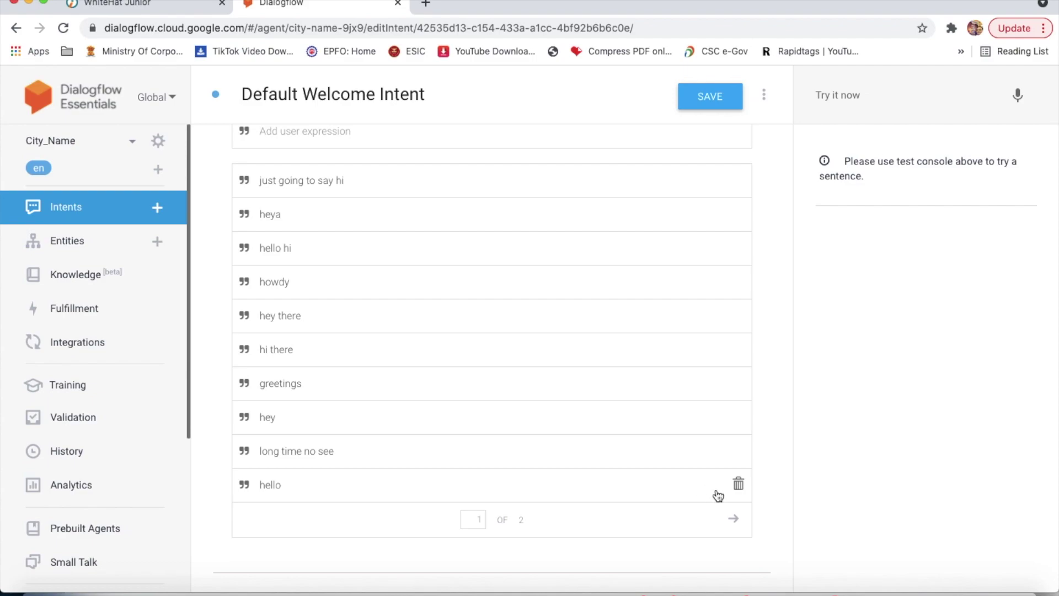
left_click(738, 484)
left_click(738, 483)
left_click(737, 484)
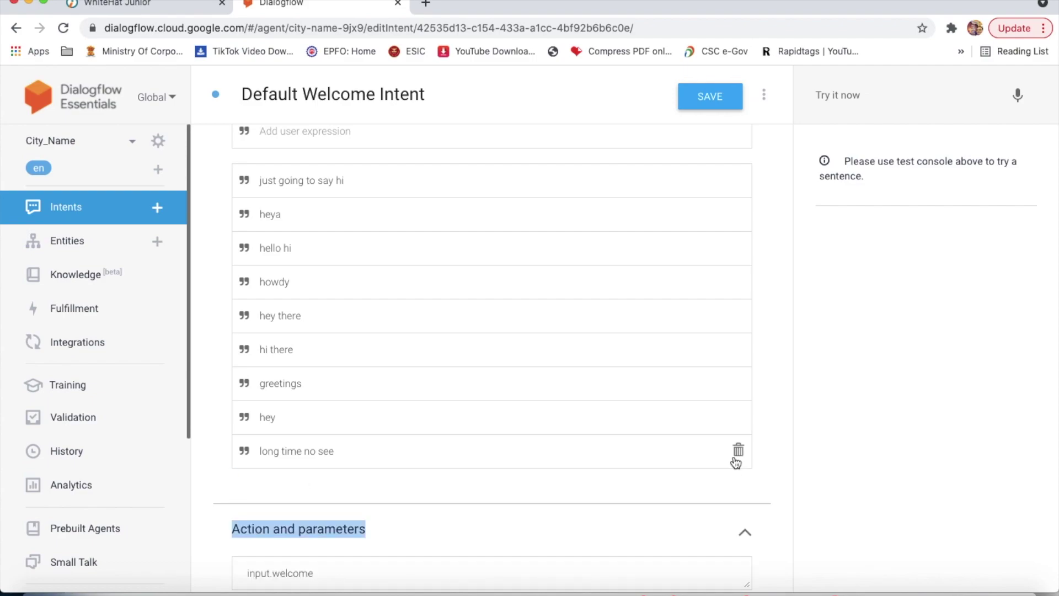
left_click(738, 452)
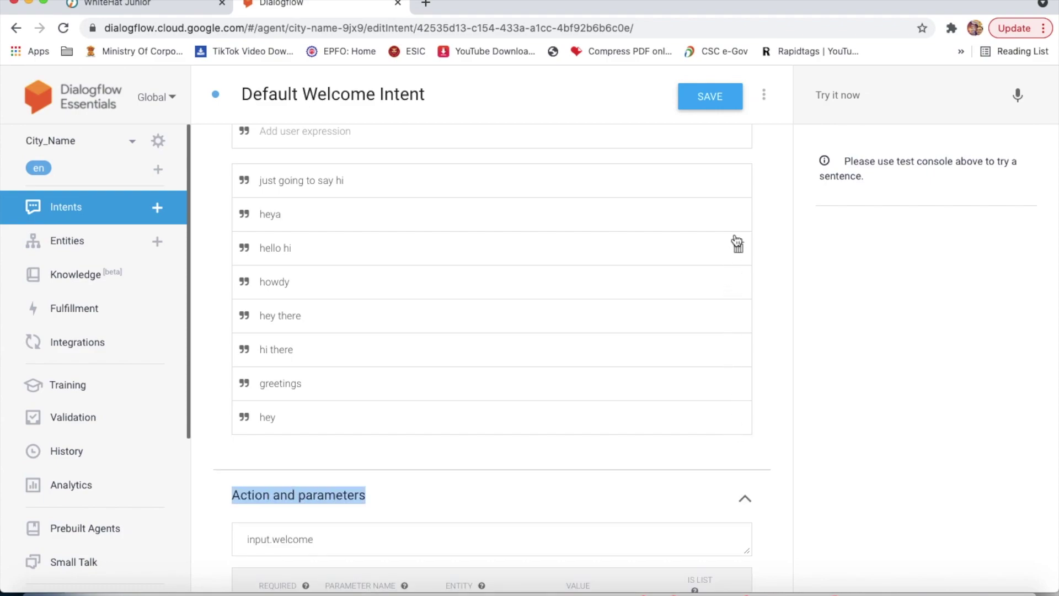
left_click(736, 181)
left_click(737, 181)
left_click(737, 180)
left_click(737, 180)
left_click(737, 180)
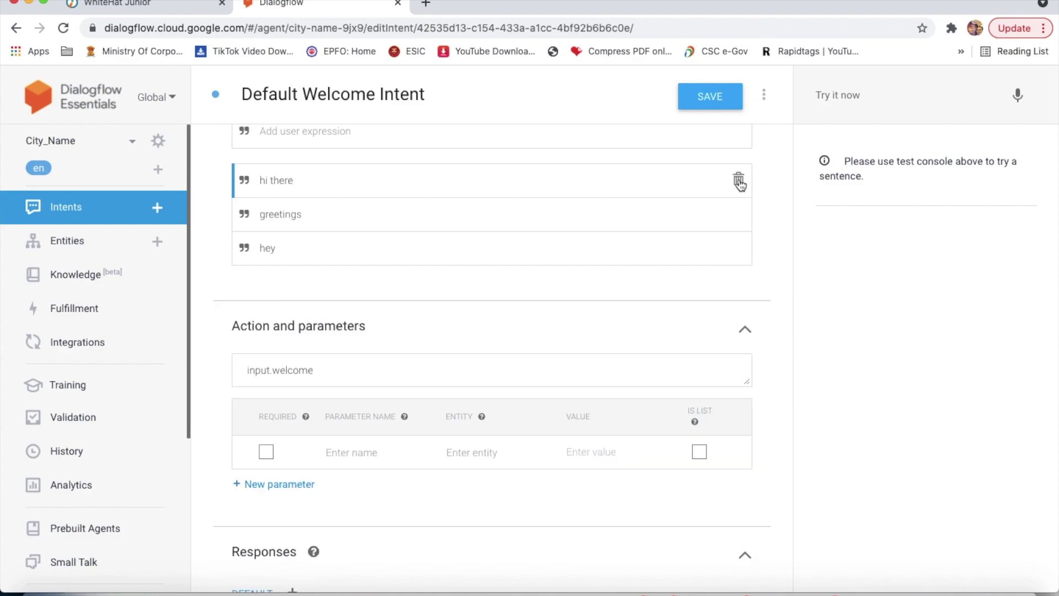
left_click(737, 180)
left_click(736, 181)
left_click(736, 180)
scroll(623, 302, "up", 5)
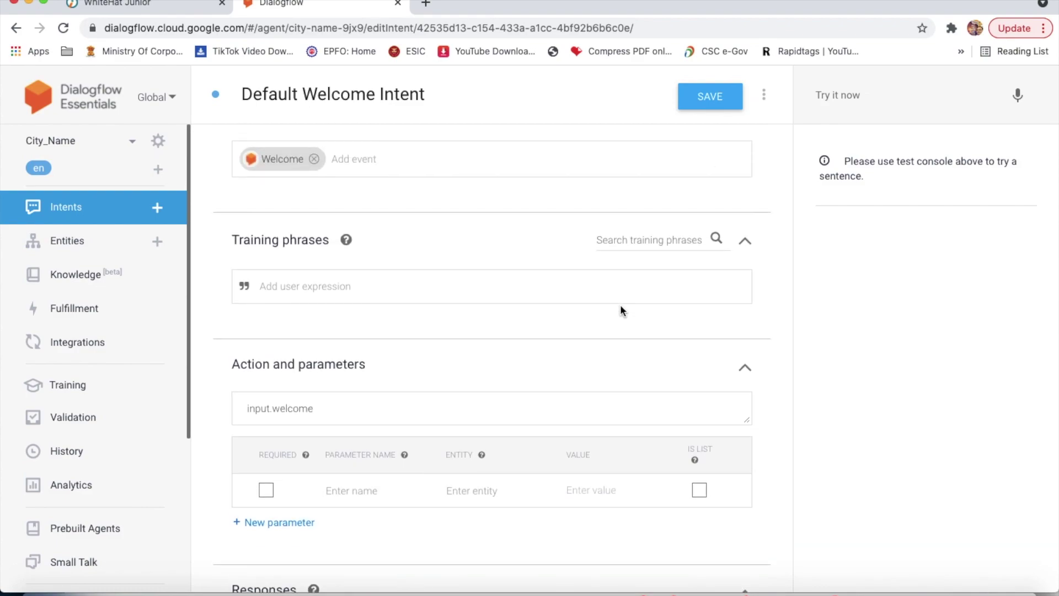
- Add the training phrase "What is the name of your city?" to the Default Welcome Intent
left_click(524, 284)
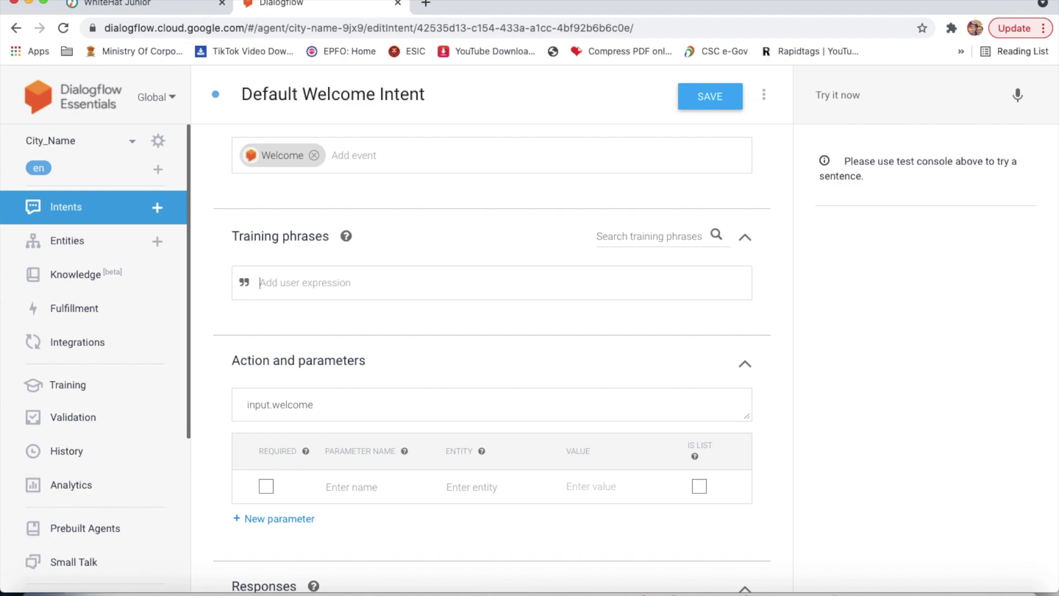
type("h")
key("BackSpace")
type("What is the name of your")
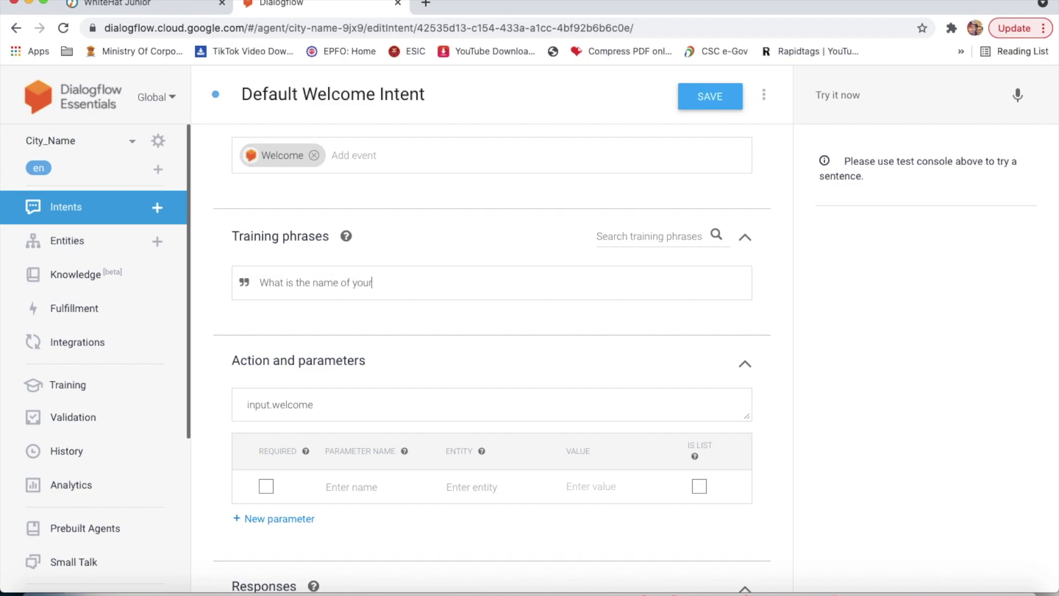
type(" city?")
key("Return")
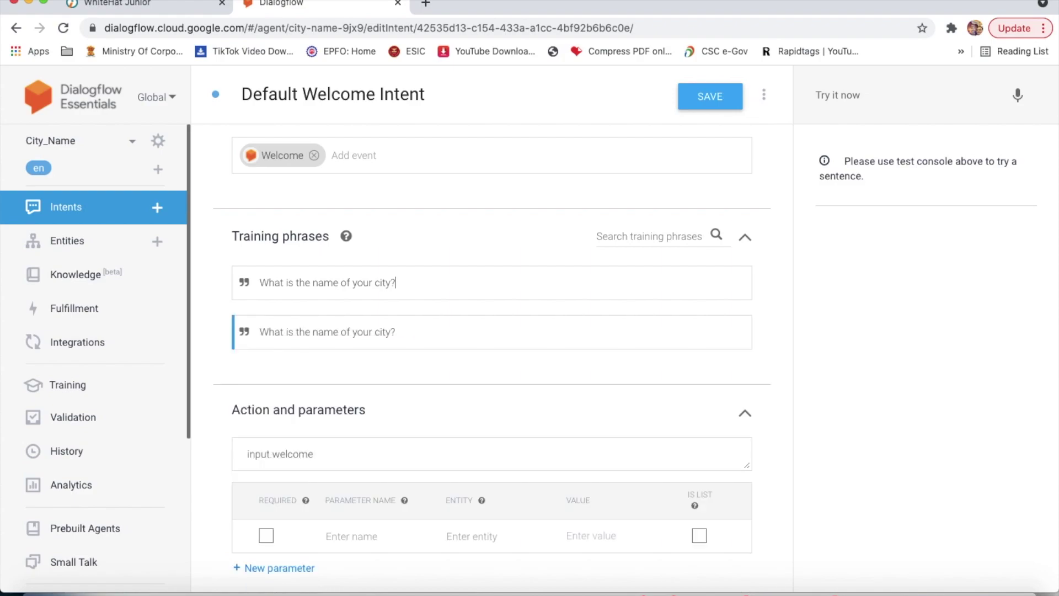
- Add two more training phrases, "In which city you live?" and "What is your City name?"
key("BackSpace")
key("BackSpace")
key("BackSpace")
key("BackSpace")
key("BackSpace")
key("BackSpace")
key("BackSpace")
key("BackSpace")
key("BackSpace")
key("BackSpace")
key("BackSpace")
key("BackSpace")
key("BackSpace")
key("BackSpace")
key("BackSpace")
key("BackSpace")
key("BackSpace")
key("BackSpace")
key("BackSpace")
key("BackSpace")
key("BackSpace")
key("BackSpace")
key("BackSpace")
key("BackSpace")
key("BackSpace")
key("BackSpace")
key("BackSpace")
key("BackSpace")
type("In")
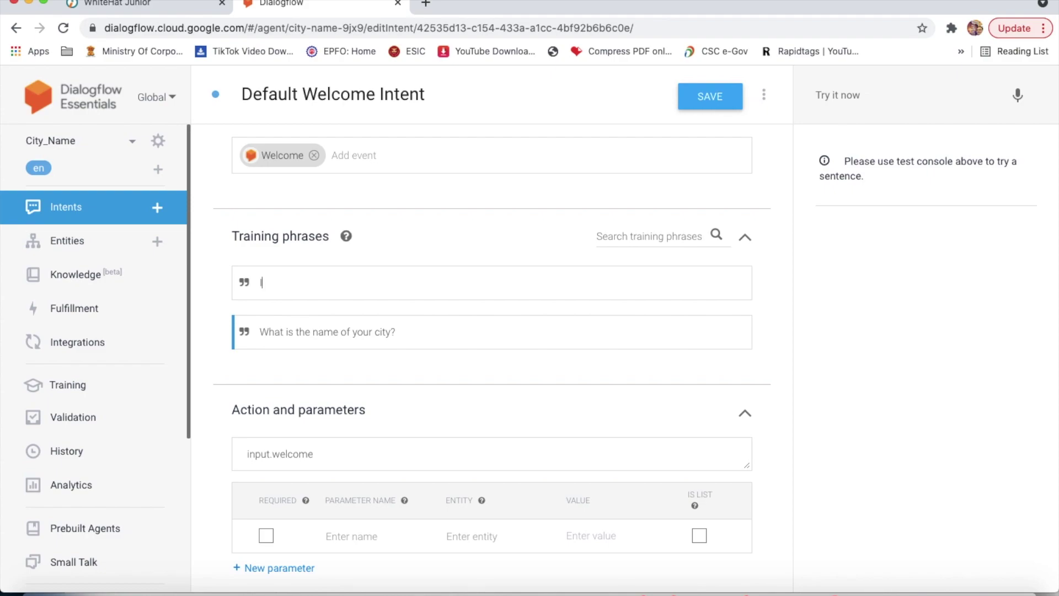
type(" which city you live?")
key("Return")
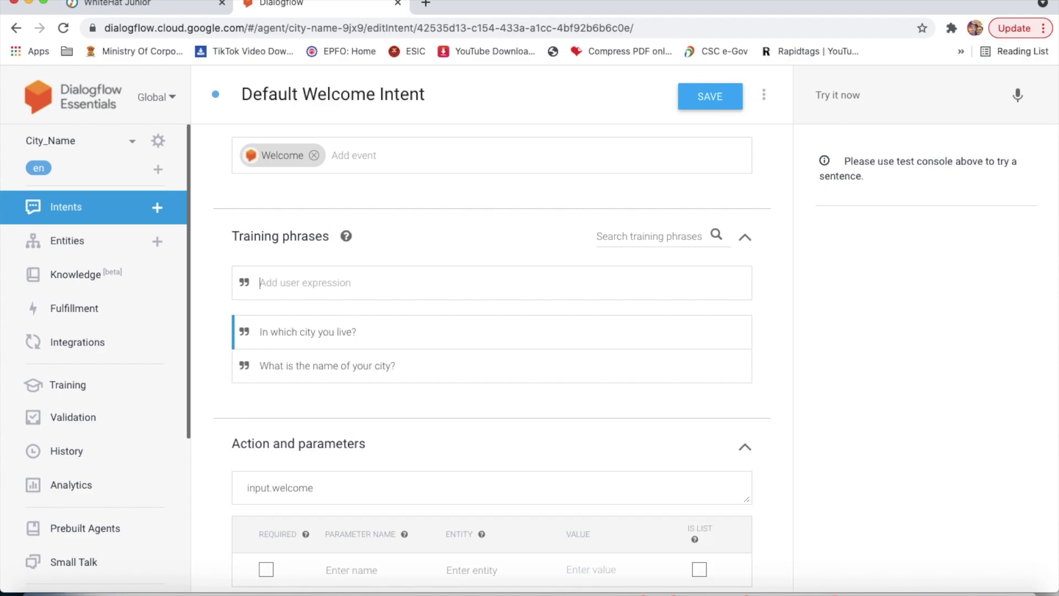
type("What is your City name?")
key("Return")
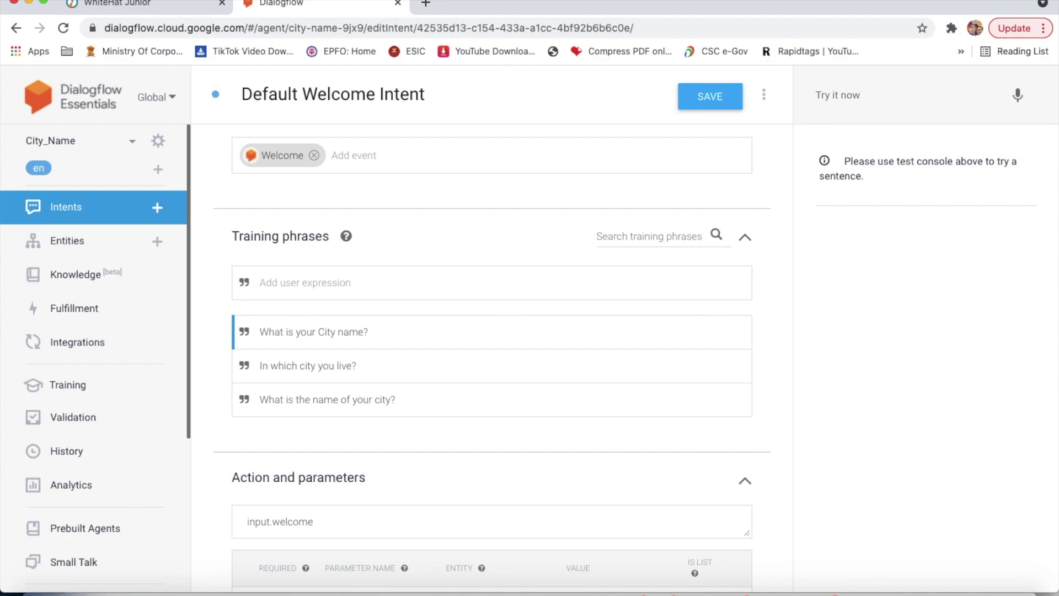
- Delete all predefined text responses from the Default Welcome Intent
scroll(524, 284, "down", 10)
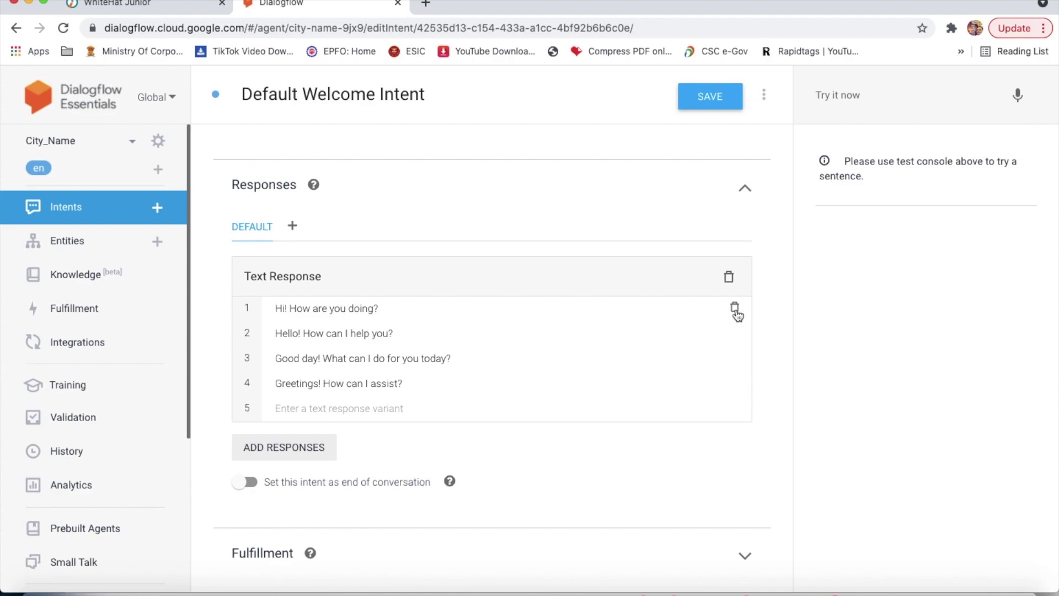
left_click(734, 308)
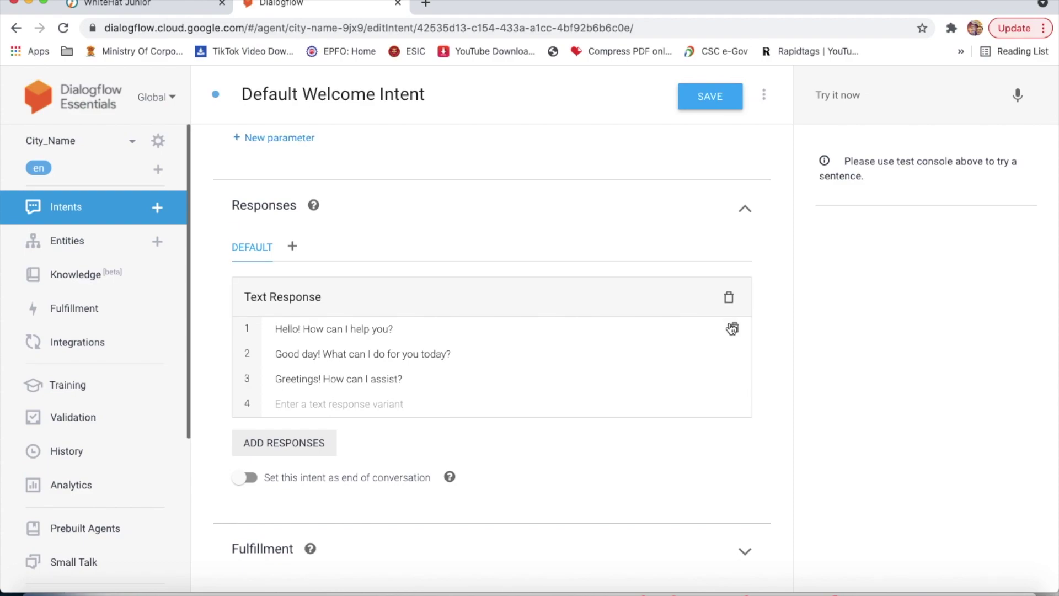
left_click(737, 330)
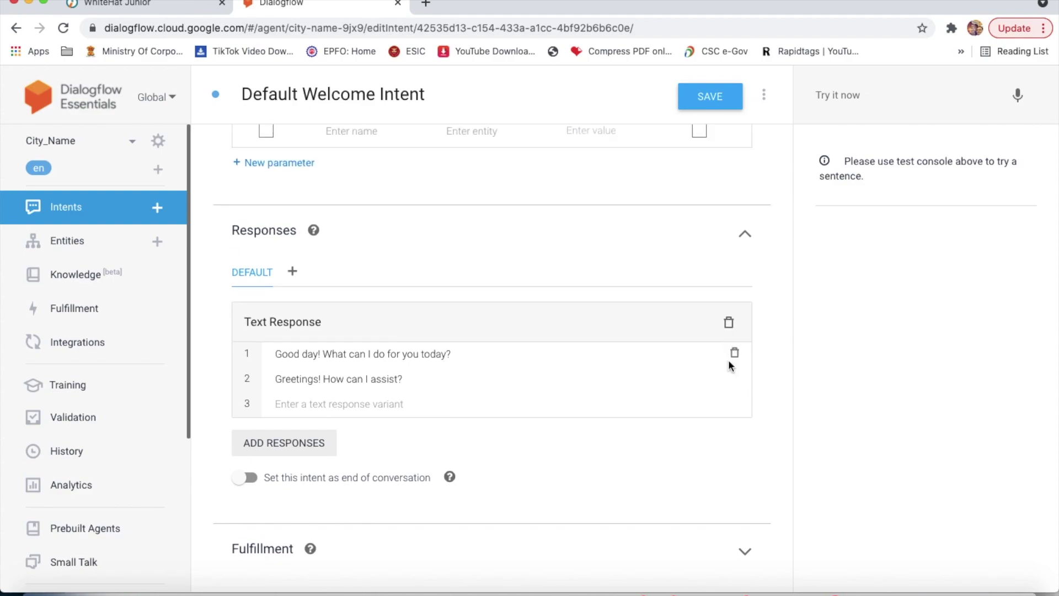
left_click(735, 354)
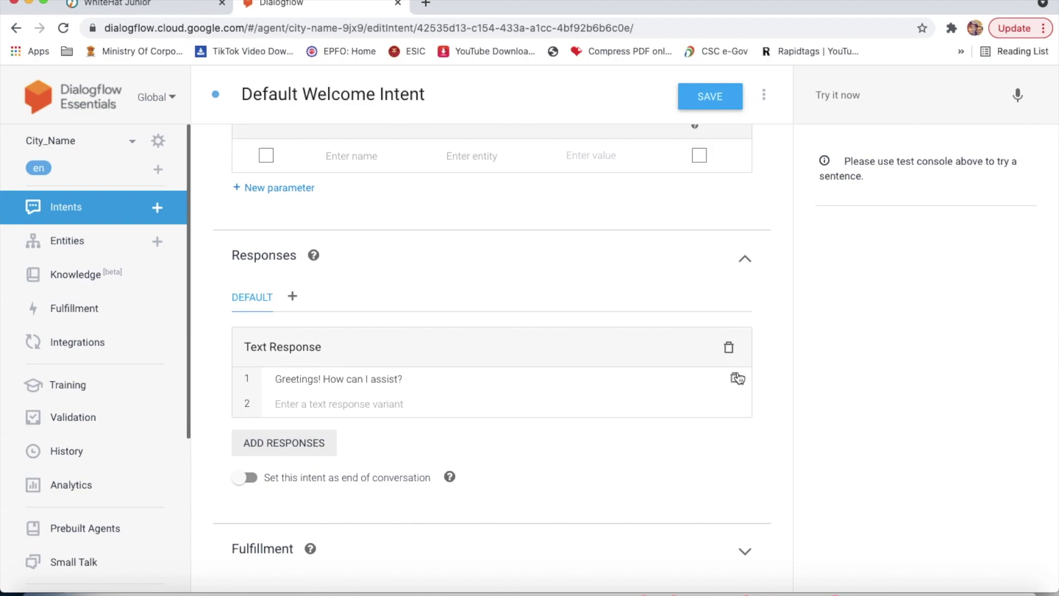
left_click(736, 378)
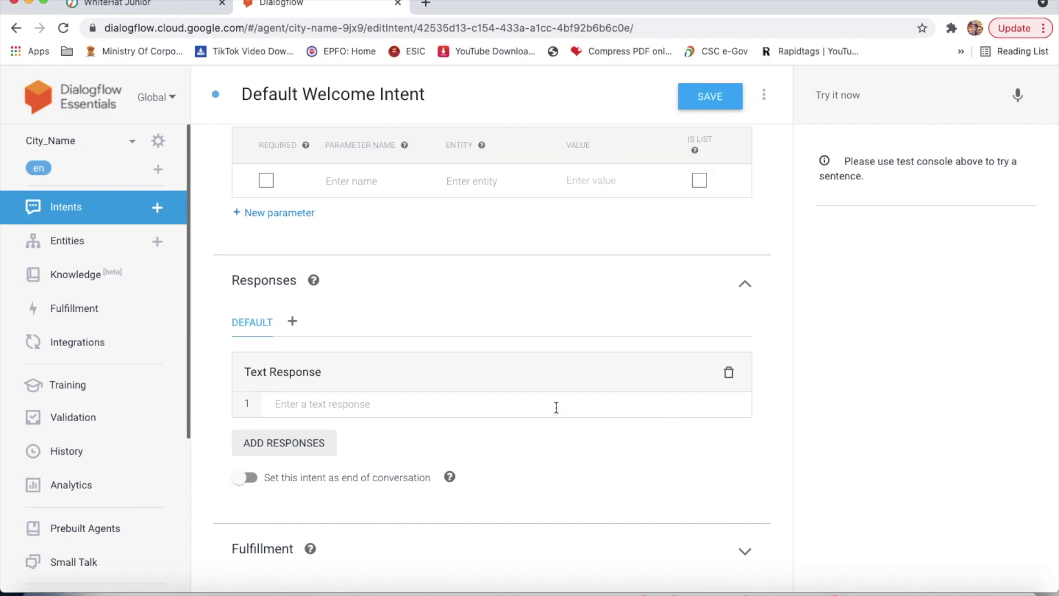
- Add the text response "My City name is Mumbai" to the Default Welcome Intent
left_click(543, 397)
type("My")
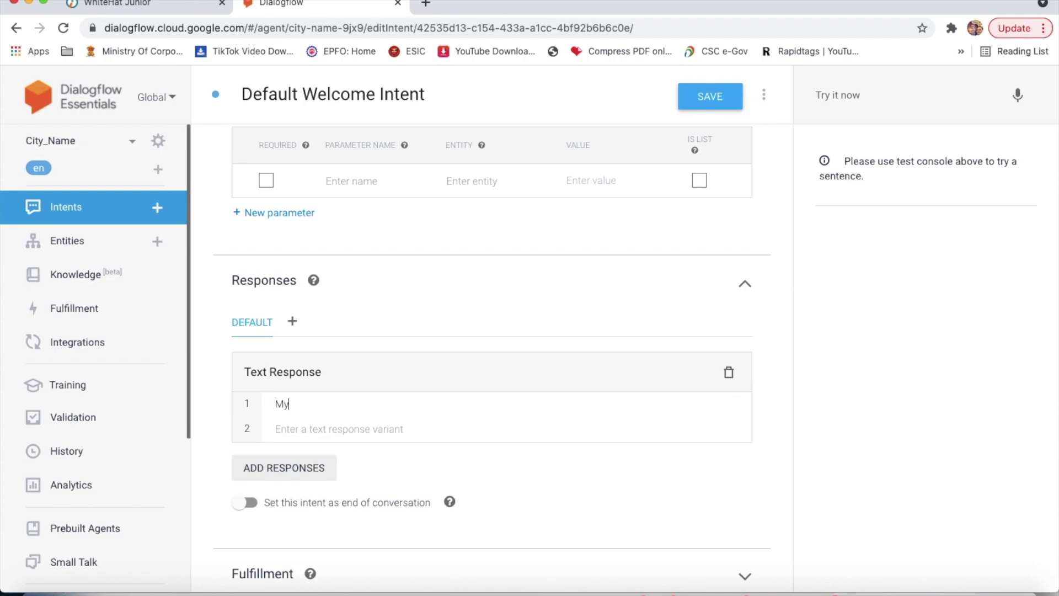
type(" City name is Mumbai")
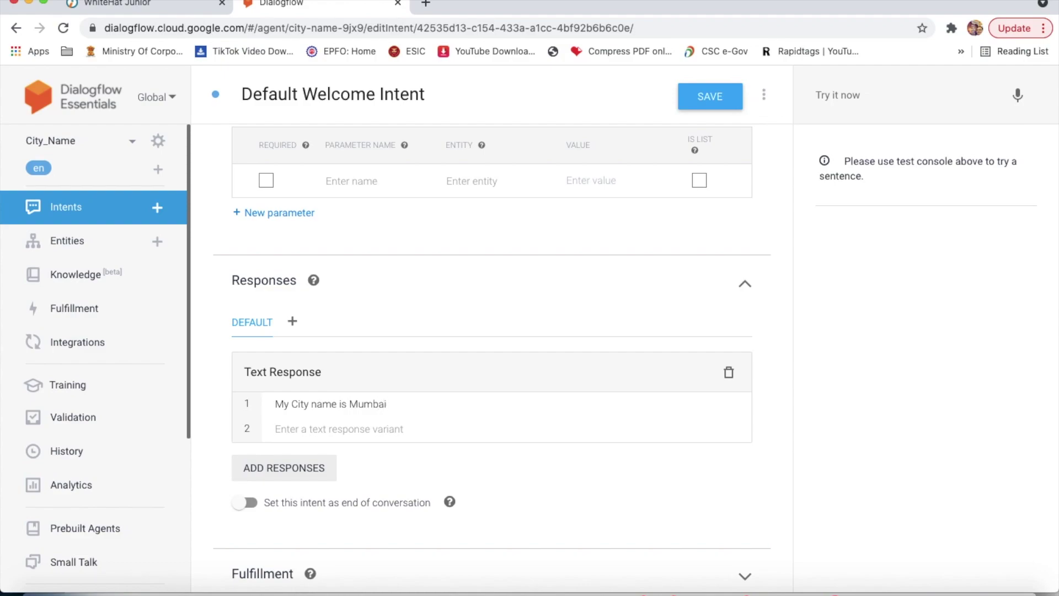
- Add a second text response variant, "I live on Mumbai", and save the Default Welcome Intent
scroll(569, 287, "up", 8)
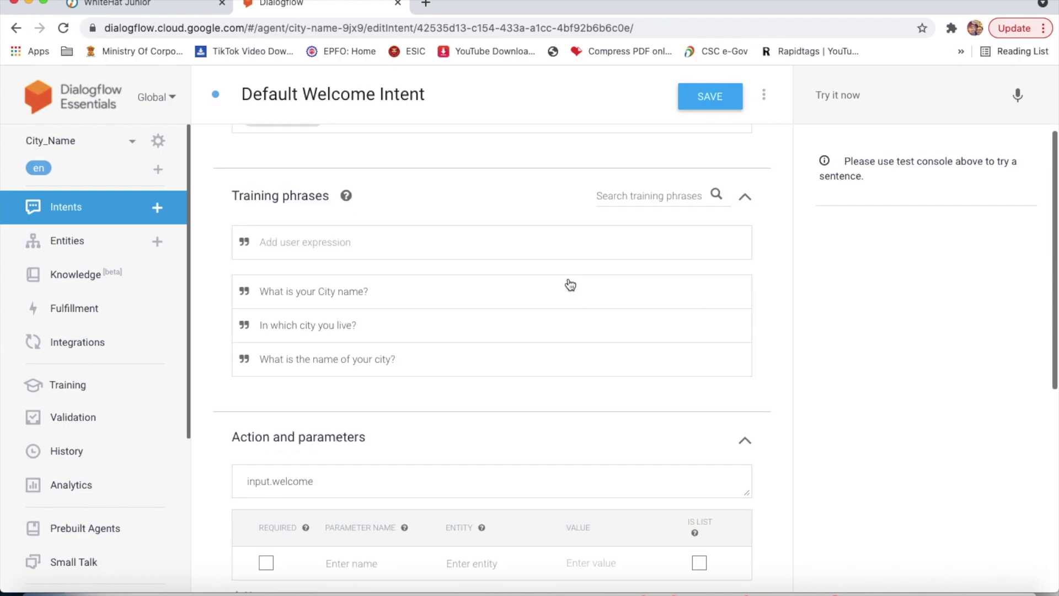
scroll(569, 291, "down", 1)
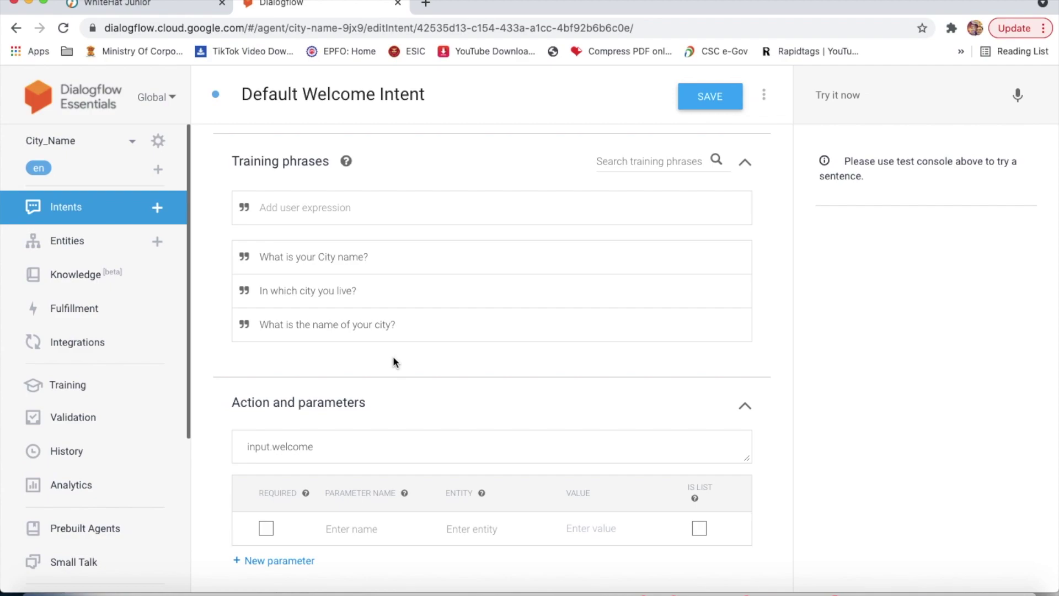
left_click(389, 326)
scroll(431, 411, "down", 7)
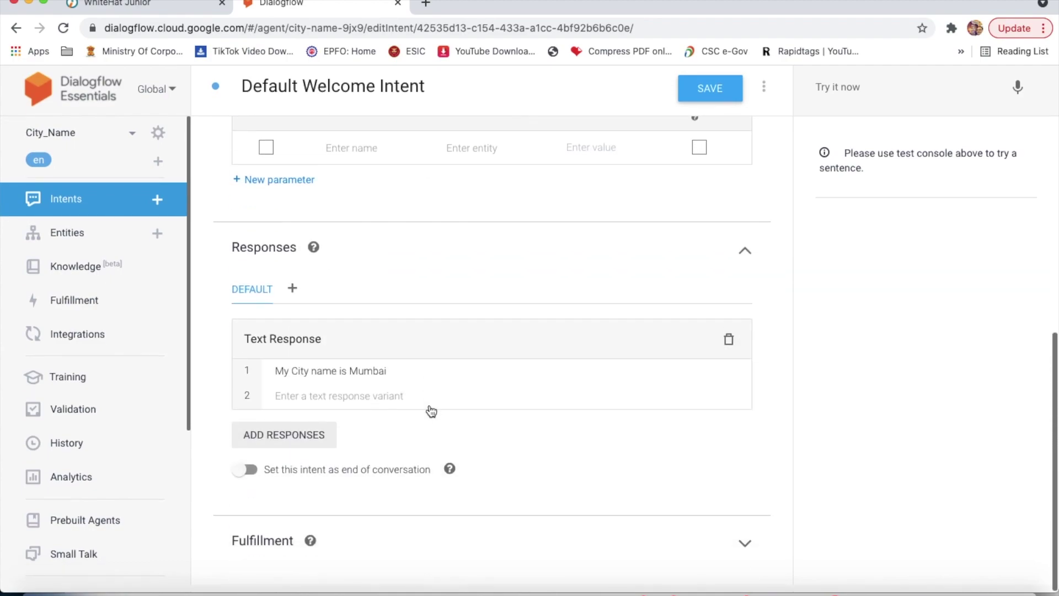
left_click(422, 407)
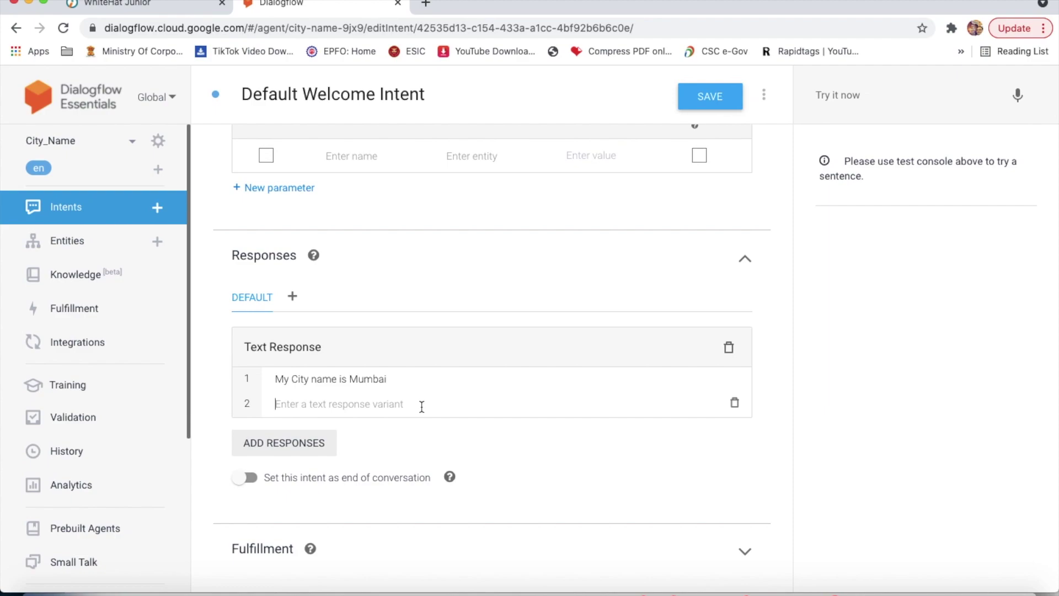
type("I")
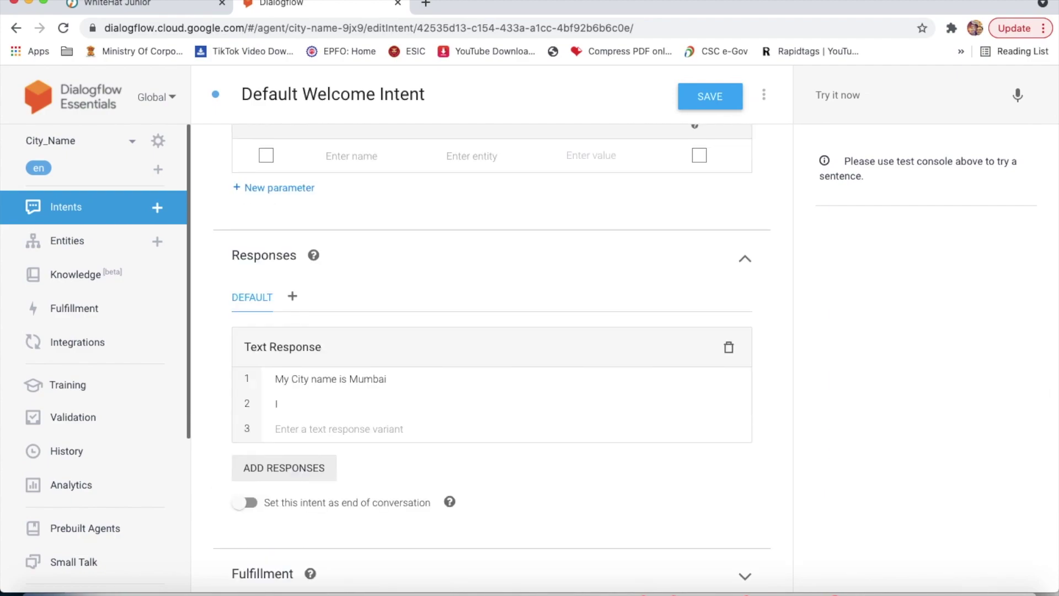
type(" live")
type("mbau")
left_click(720, 96)
- Test the agent in the console with the copied training phrase "What is your City name?"
scroll(389, 426, "up", 8)
left_click_drag(374, 303, 271, 299)
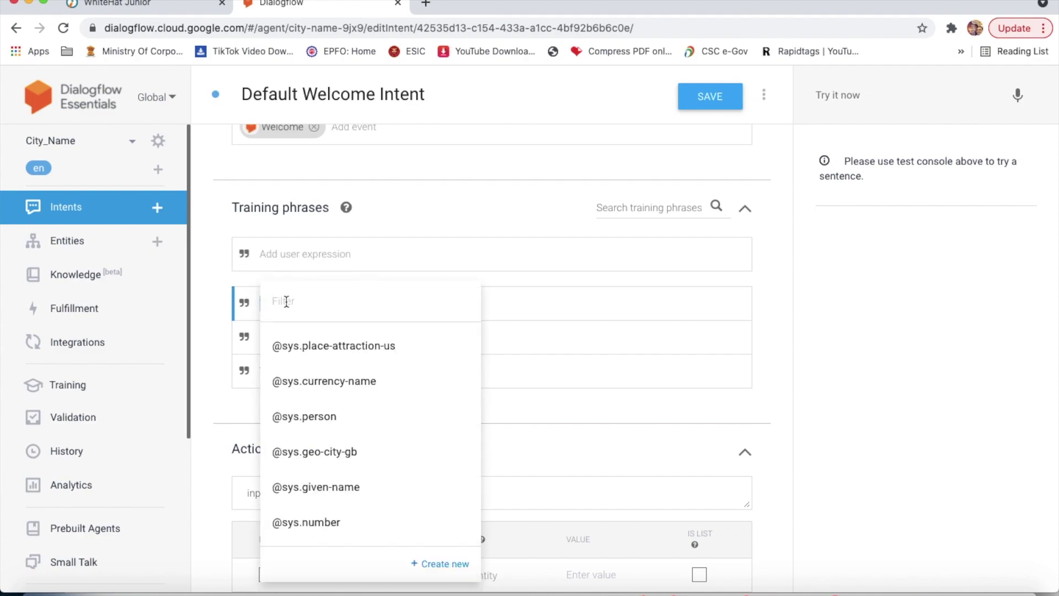
left_click(461, 303)
left_click_drag(368, 303, 259, 314)
key("super+c")
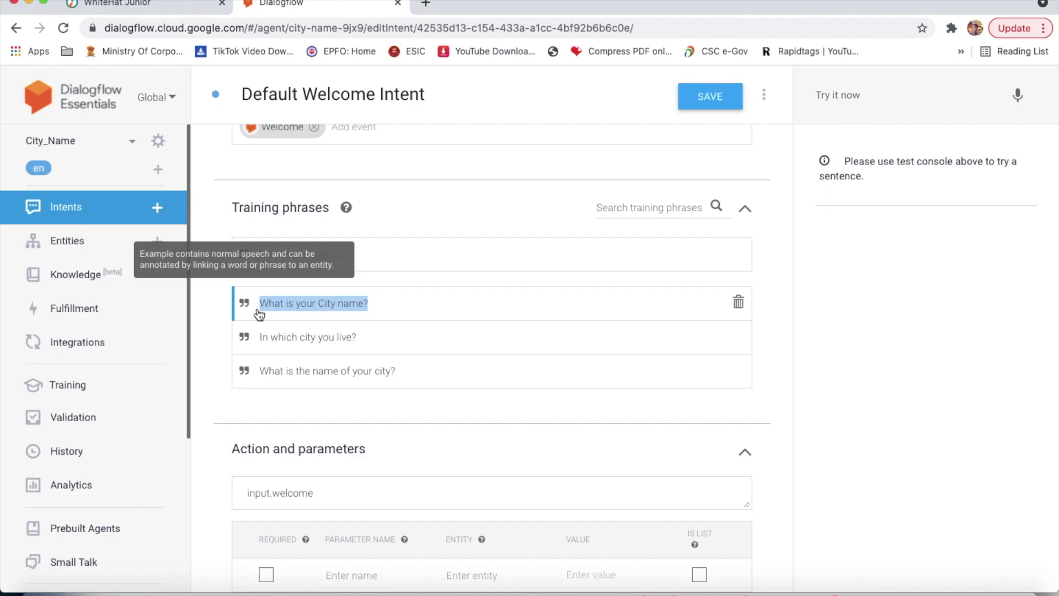
left_click(863, 95)
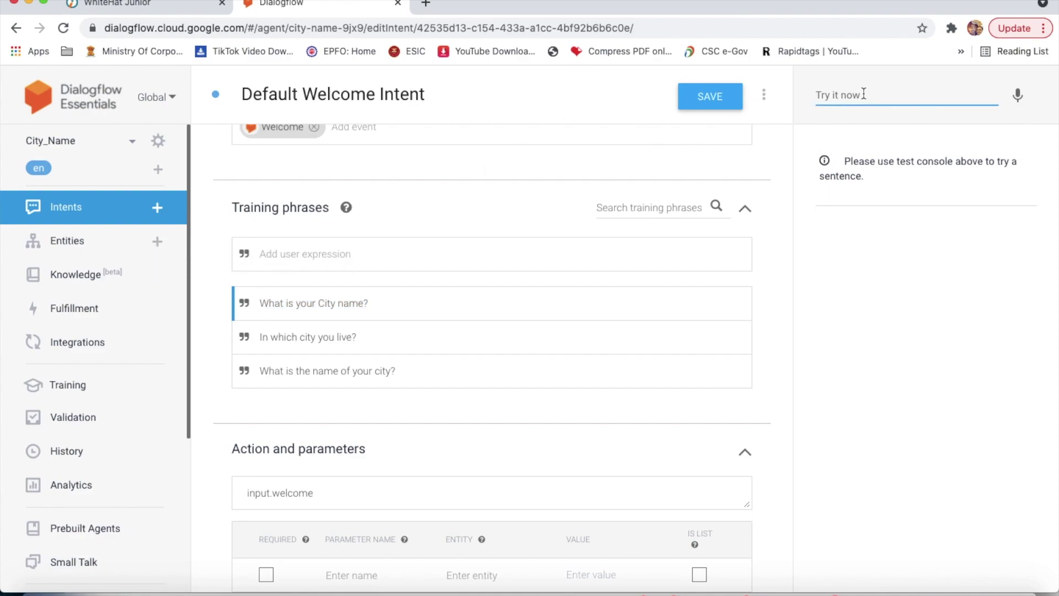
key("super+v")
key("Return")
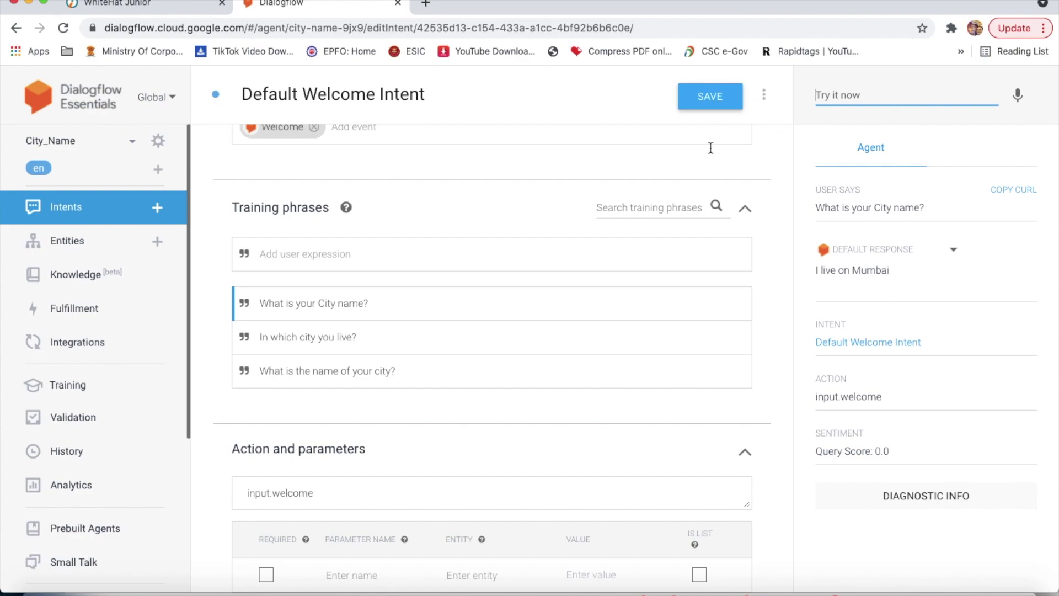
- Set the Default Welcome Intent as end of conversation and test "What is your City name?" again
scroll(355, 490, "down", 8)
left_click(249, 477)
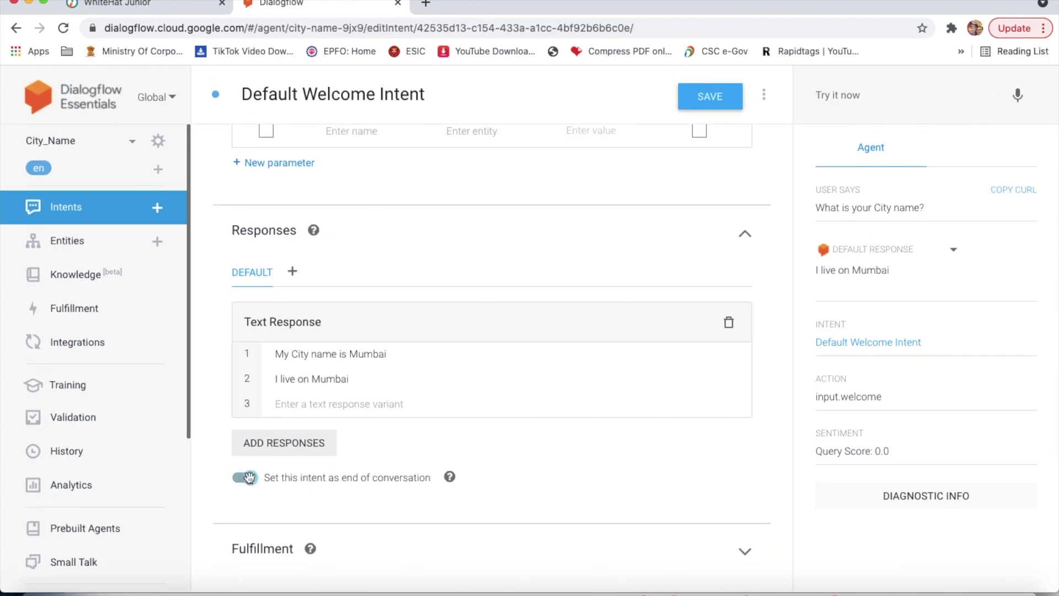
left_click(872, 99)
key("ctrl+v")
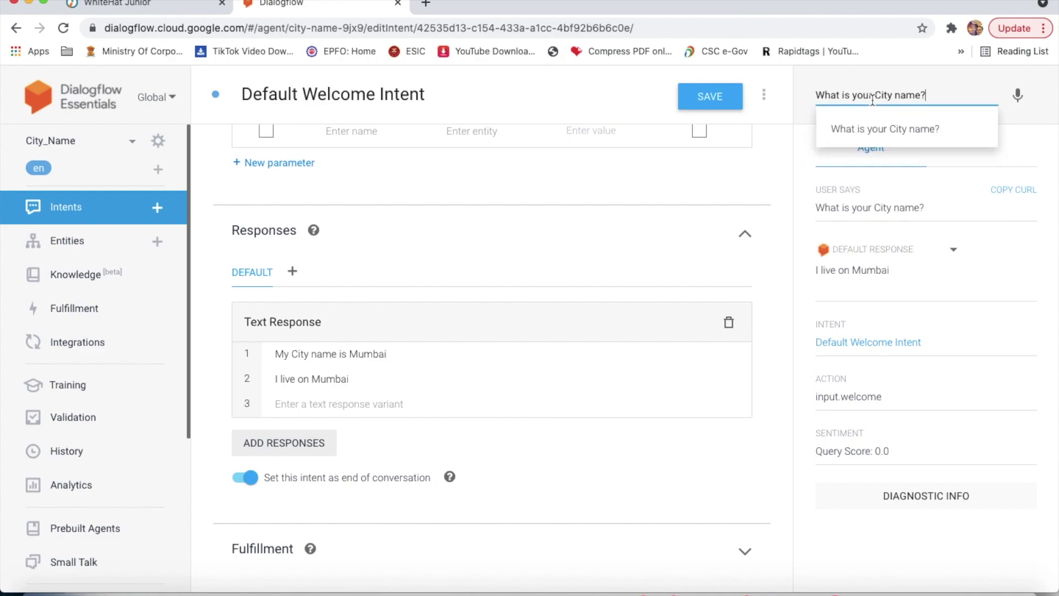
key("Return")
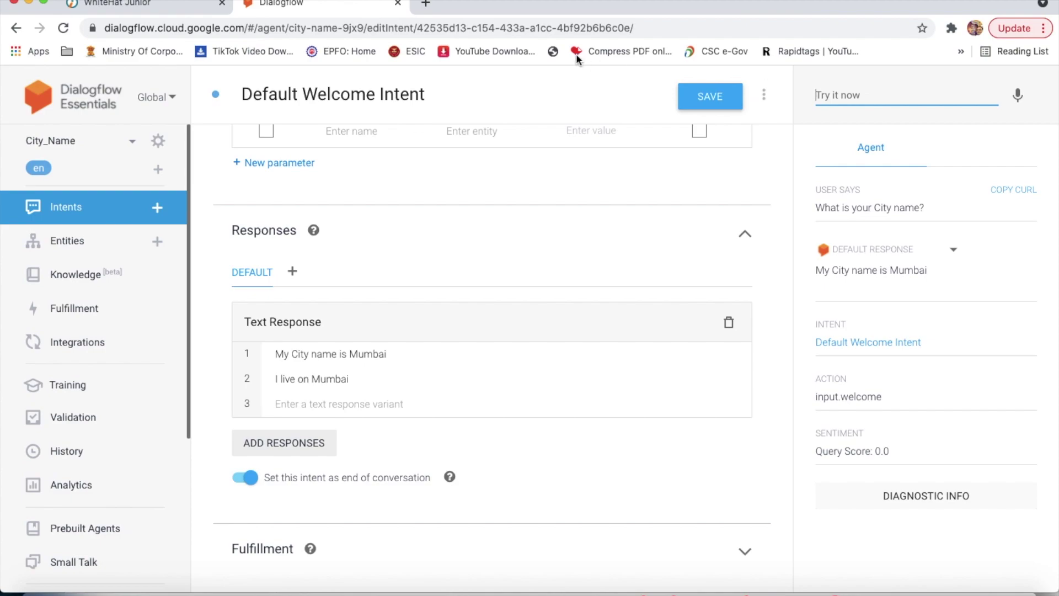
- Test the agent in the console with the copied training phrase "In which city you live?"
scroll(476, 198, "up", 6)
scroll(476, 198, "up", 2)
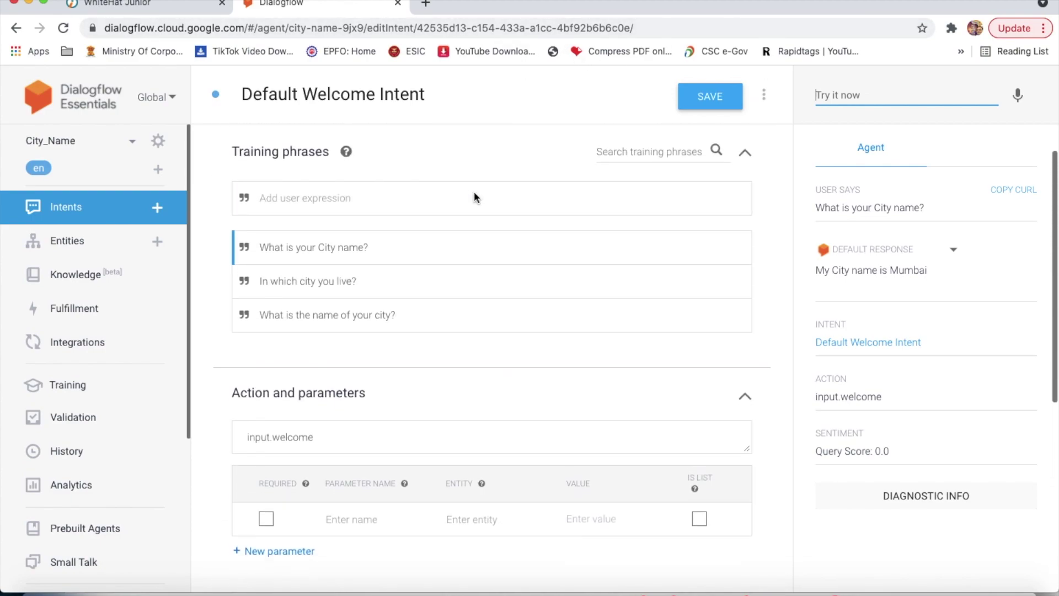
left_click(360, 264)
left_click_drag(360, 264, 260, 267)
key("super+c")
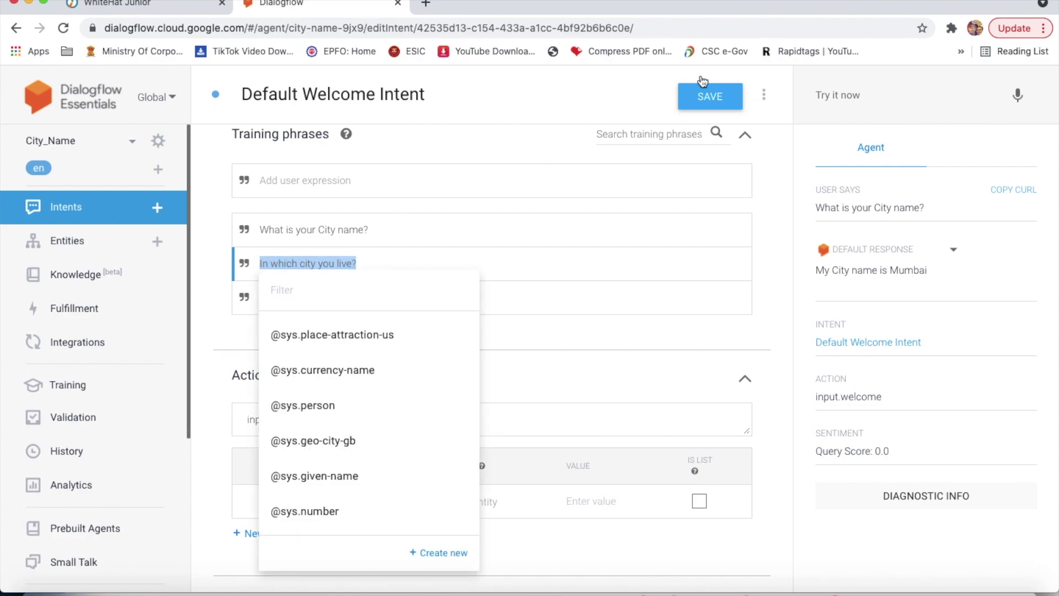
left_click(843, 95)
key("super+v")
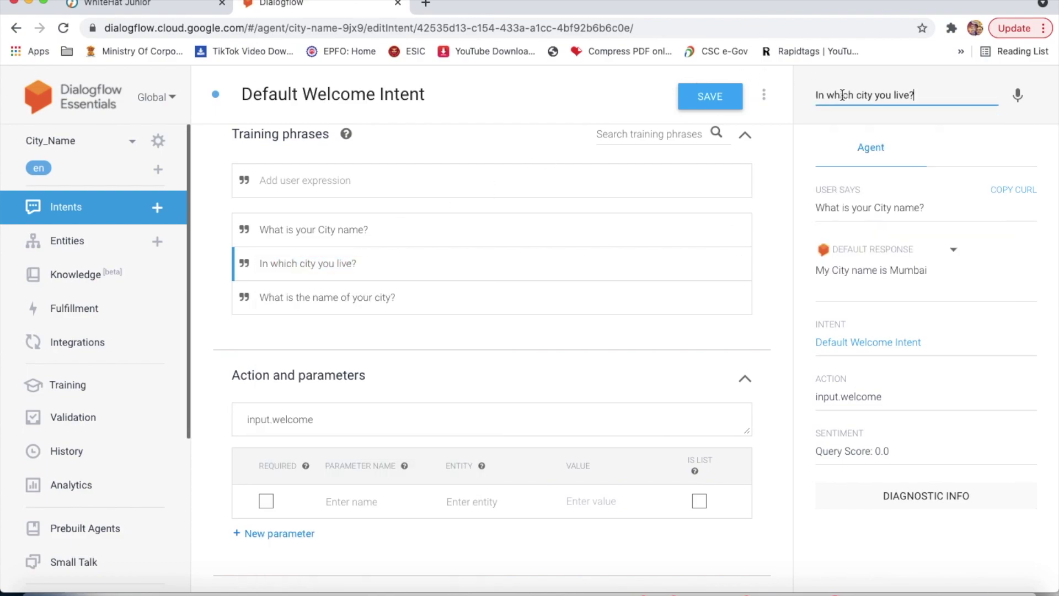
key("Return")
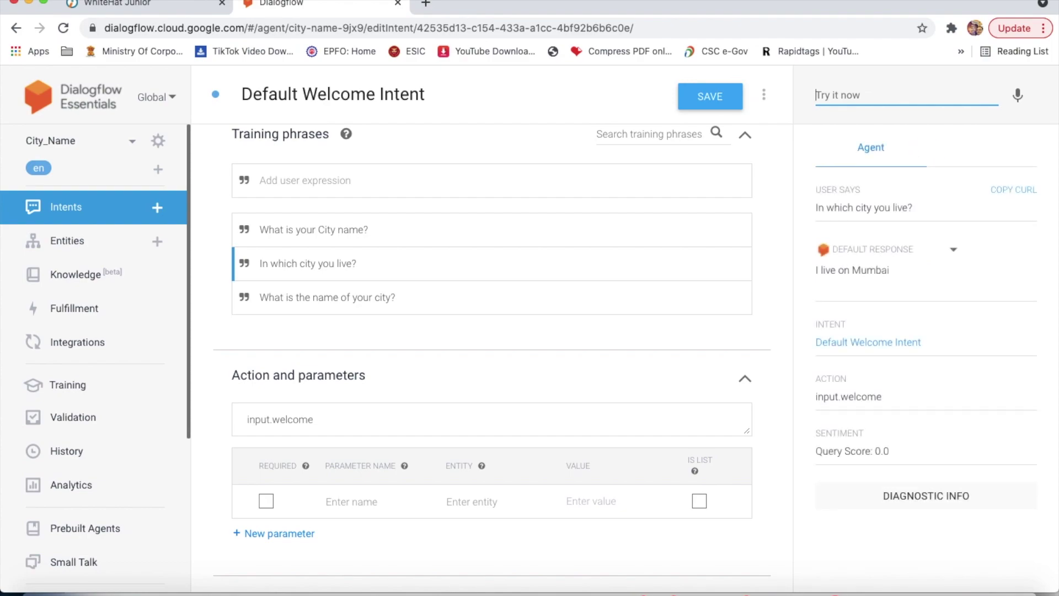
- Leave the intent without saving and enable the Web Demo integration for the City_Name agent
left_click(97, 351)
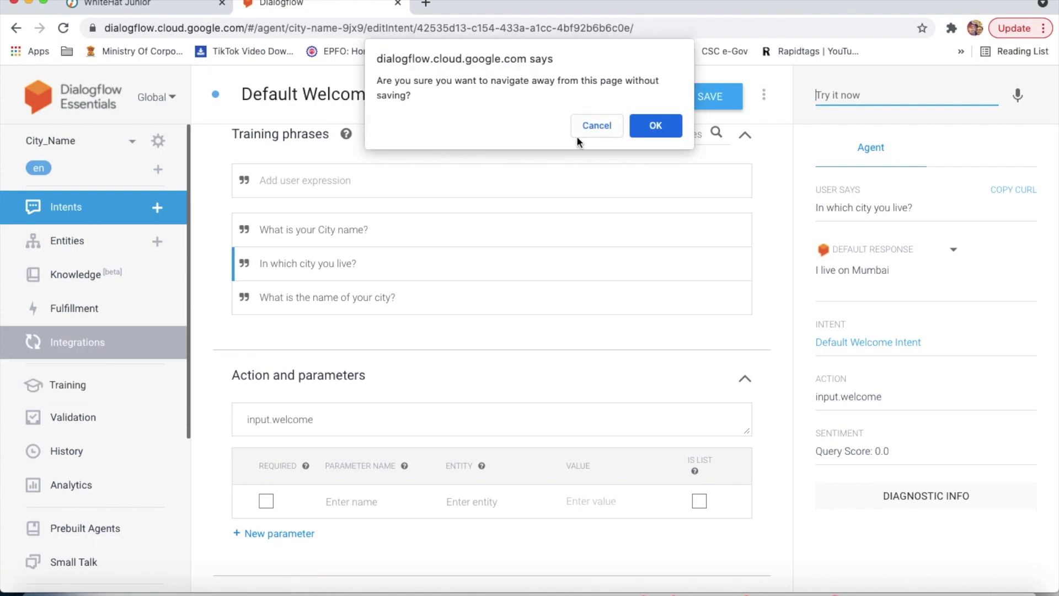
left_click(650, 124)
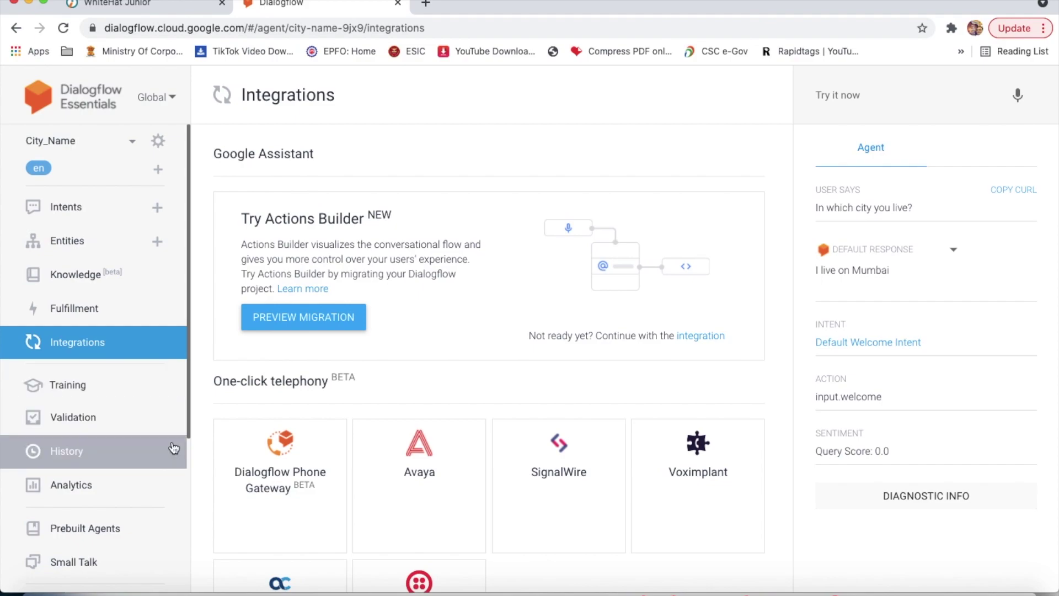
scroll(407, 439, "down", 8)
scroll(407, 440, "down", 6)
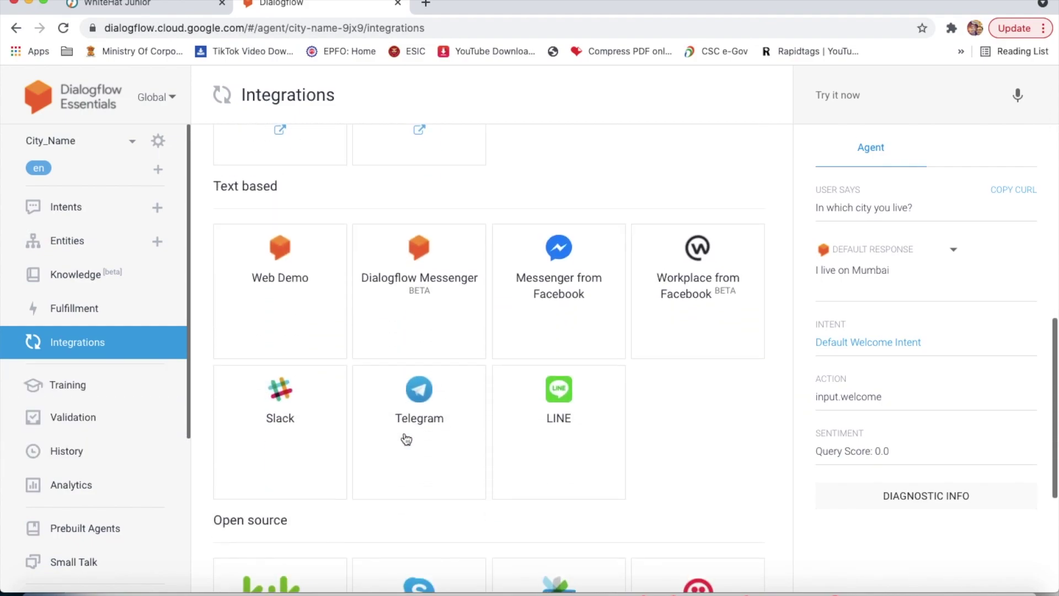
left_click(280, 256)
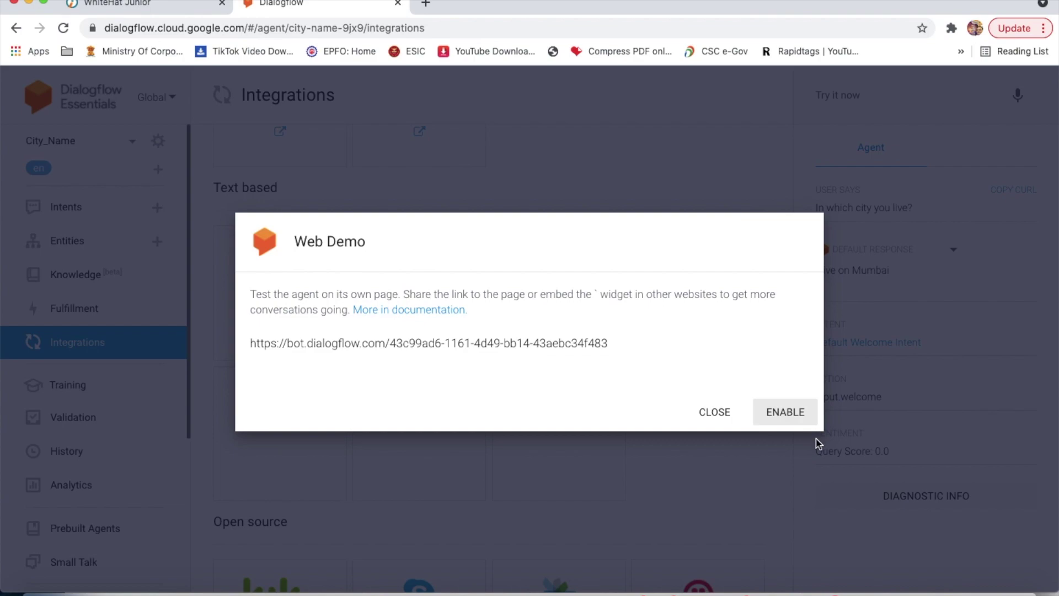
left_click(788, 418)
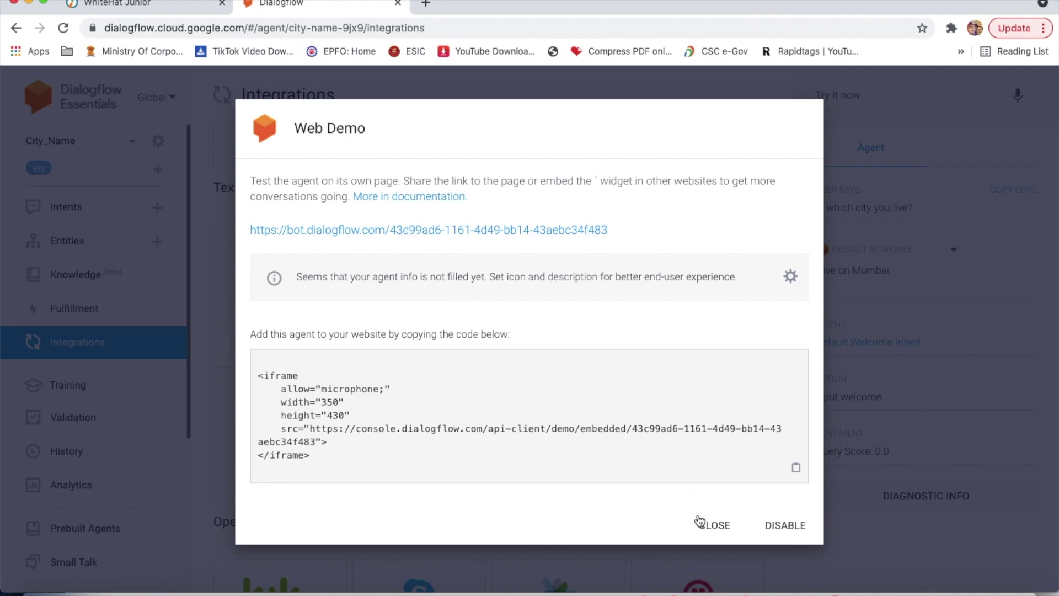
left_click(711, 531)
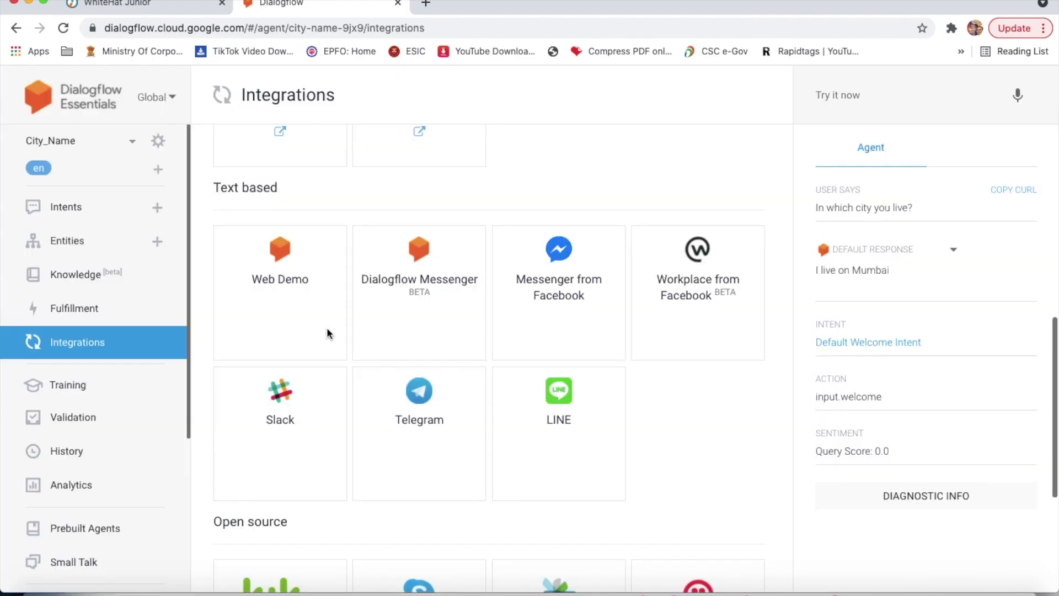
- Review the intents list, the City_Name agent's general settings and the Default Welcome Intent
left_click(76, 218)
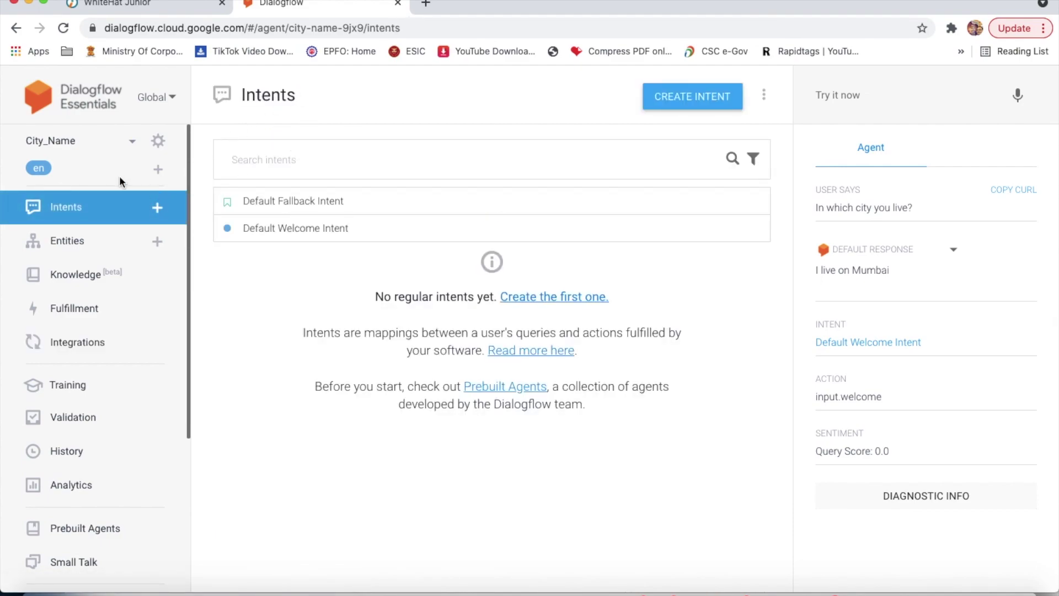
left_click(158, 143)
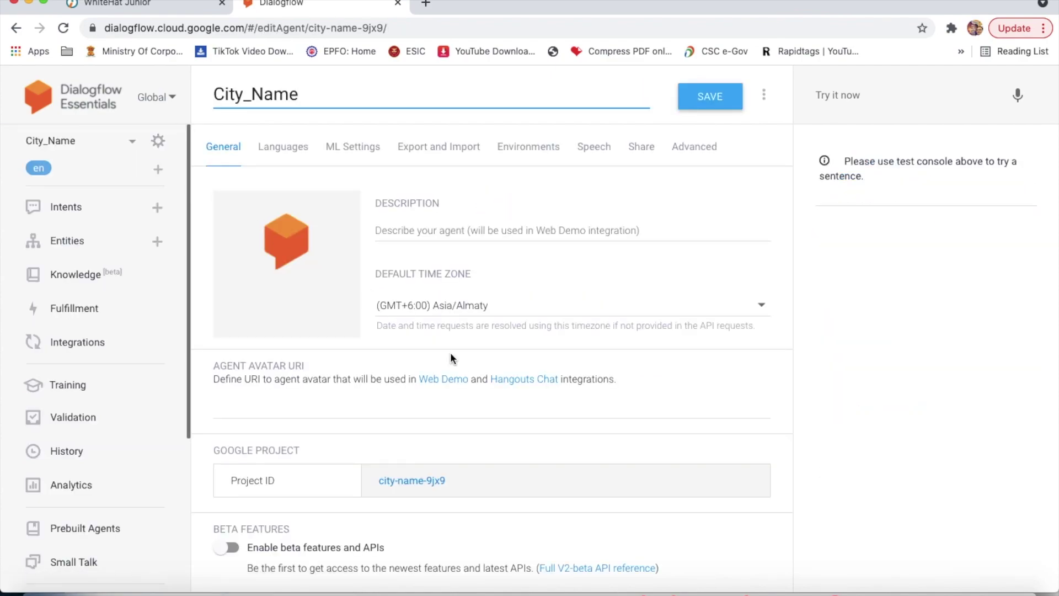
scroll(458, 385, "down", 2)
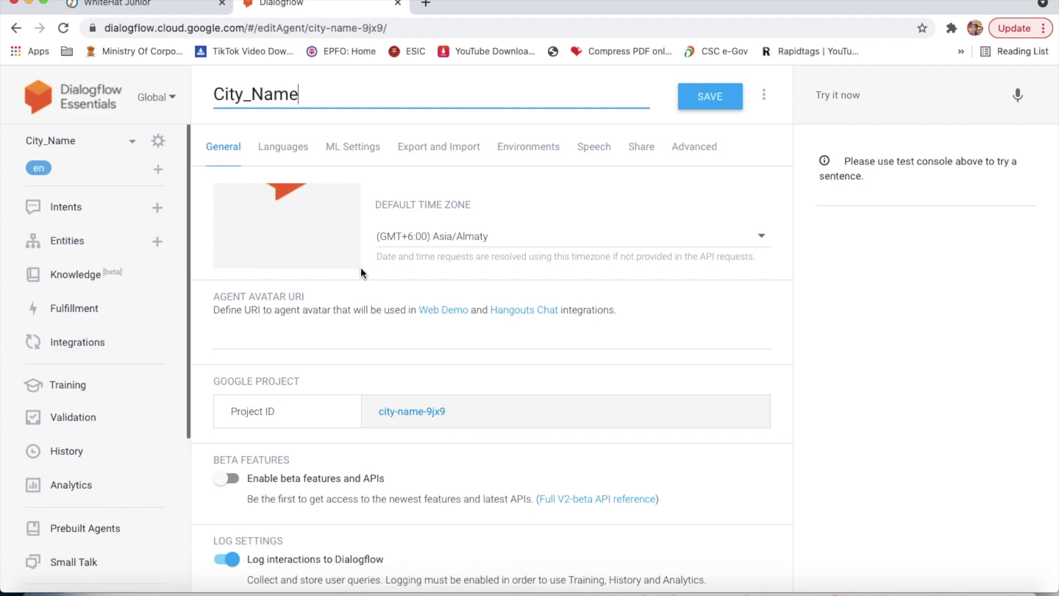
scroll(360, 267, "up", 2)
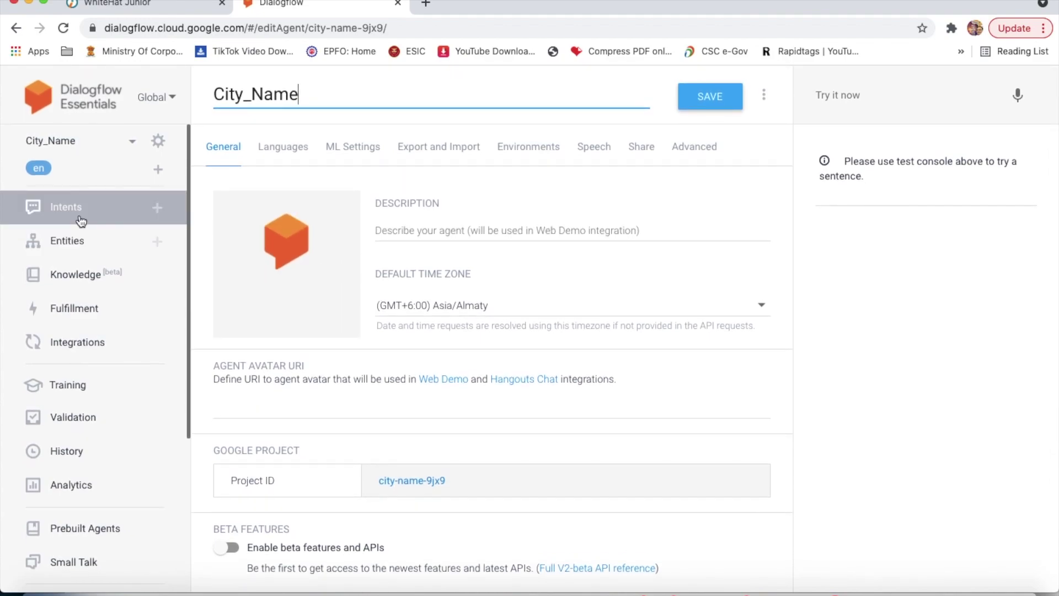
left_click(73, 209)
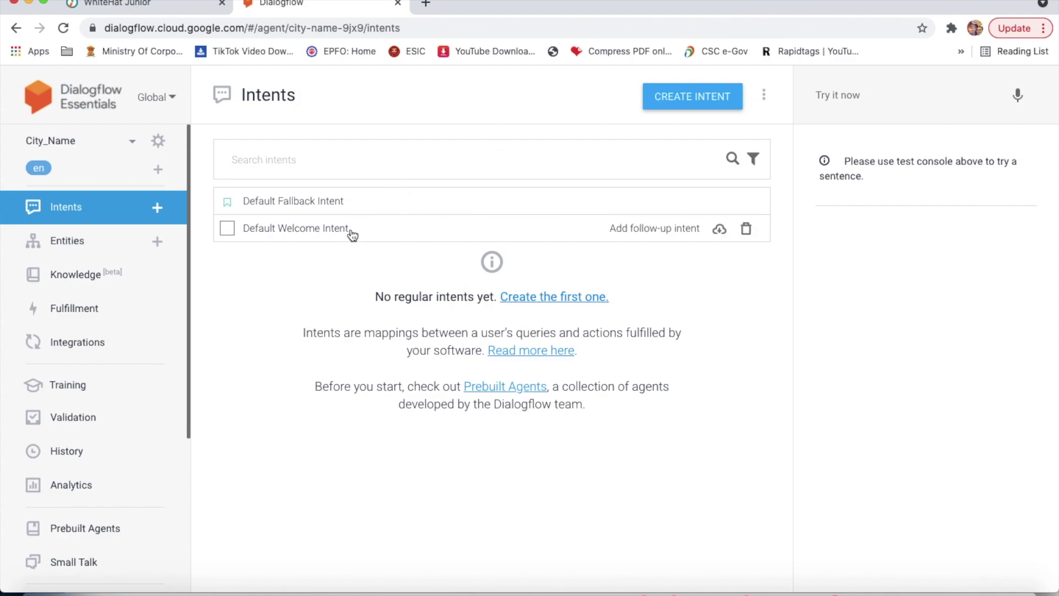
left_click(352, 233)
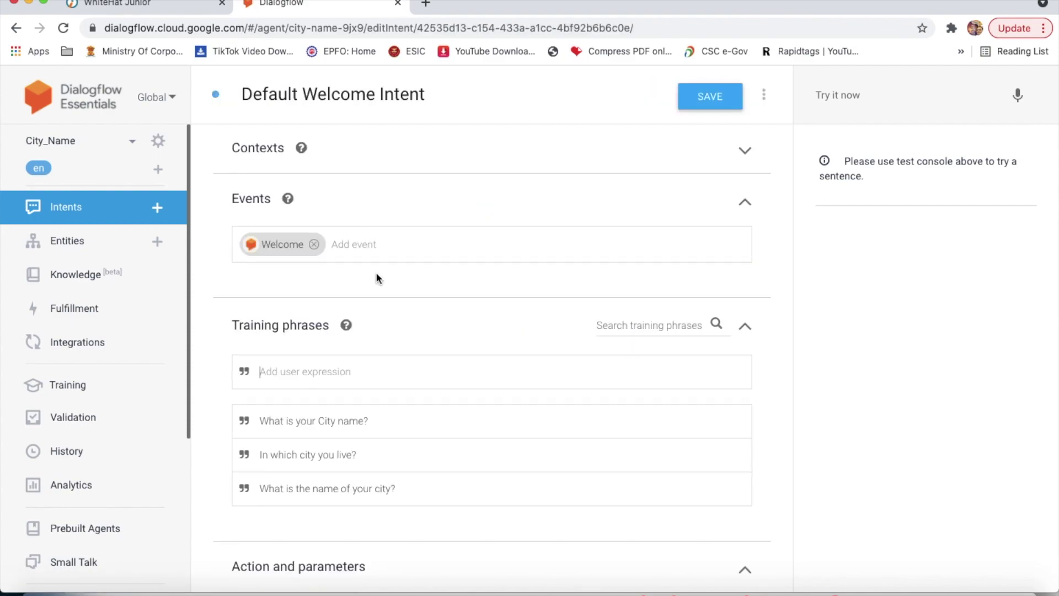
left_click(405, 99)
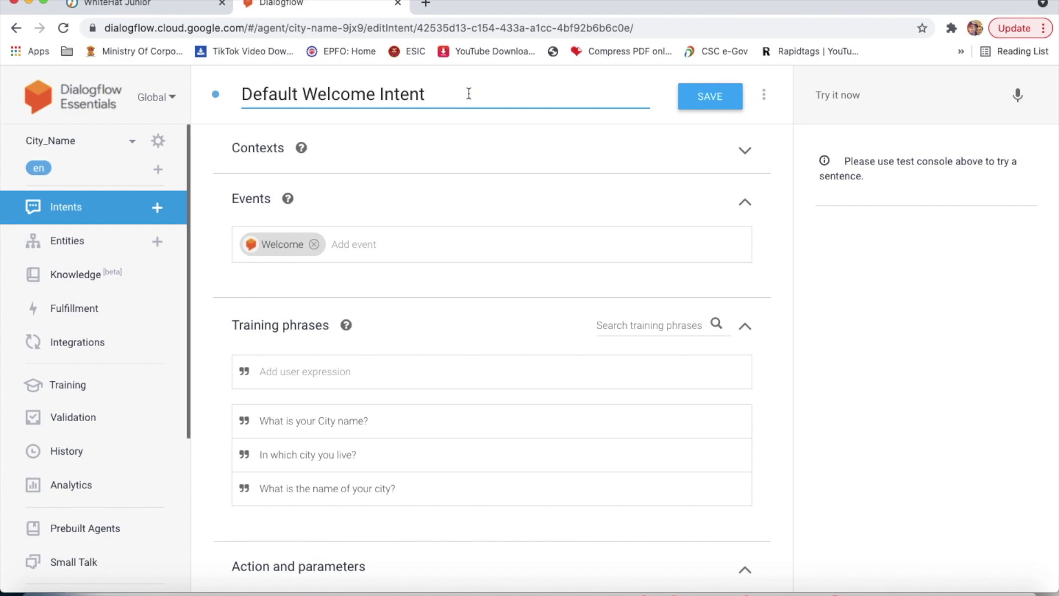
- Open the Web Demo integration of the City_Name agent and copy its full bot.dialogflow.com link
left_click(119, 342)
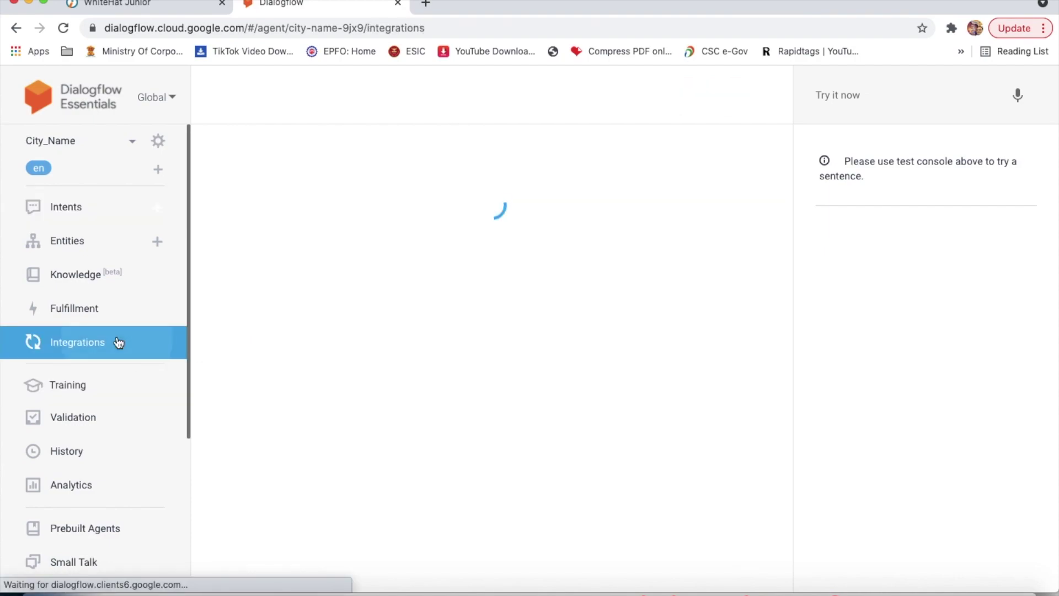
scroll(326, 450, "down", 8)
scroll(327, 450, "down", 1)
left_click(299, 344)
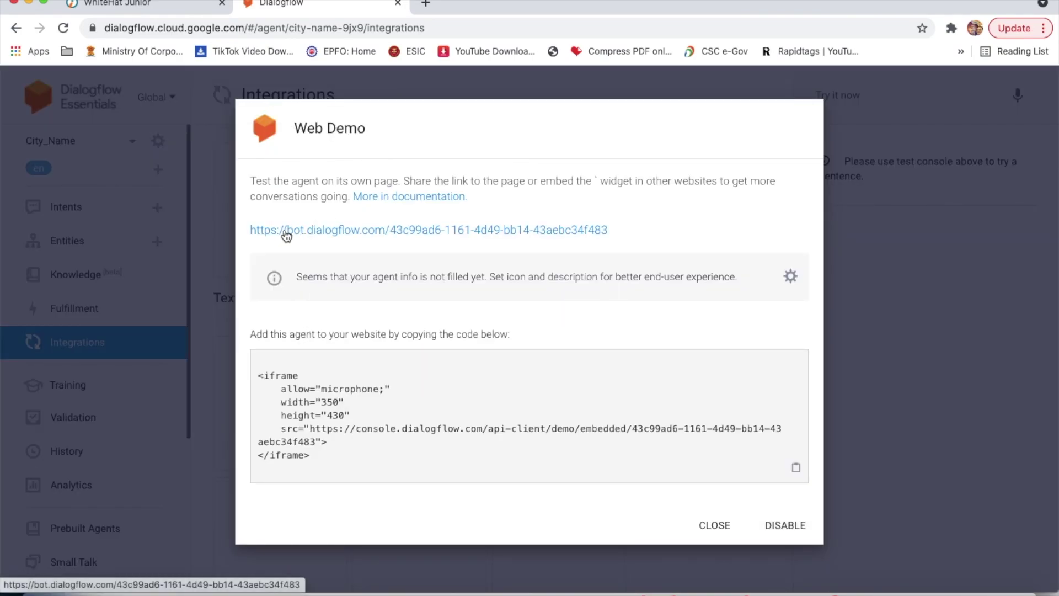
left_click_drag(250, 230, 465, 189)
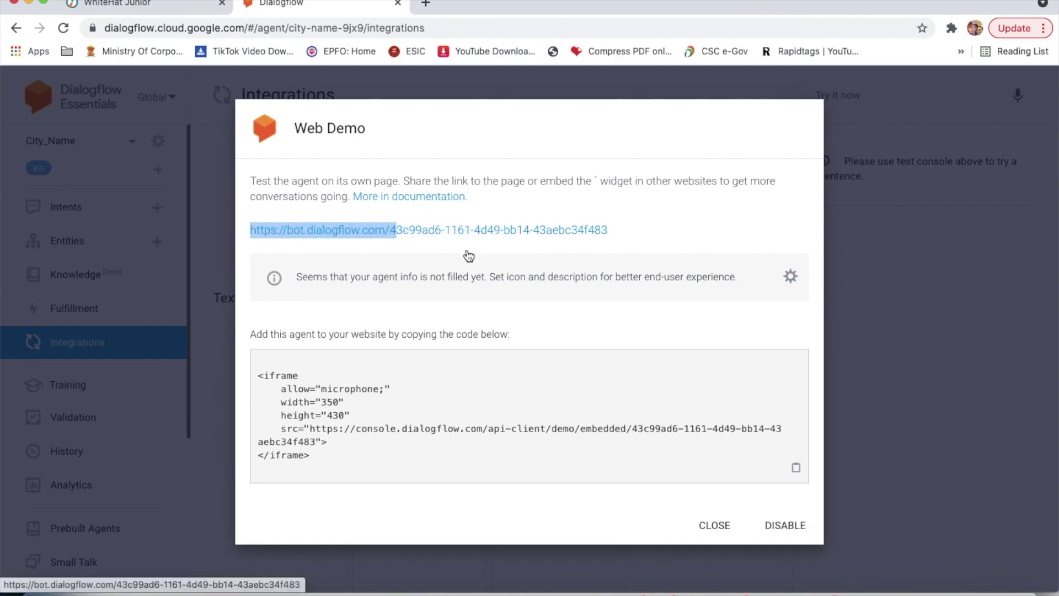
left_click(461, 248)
left_click_drag(260, 220, 628, 238)
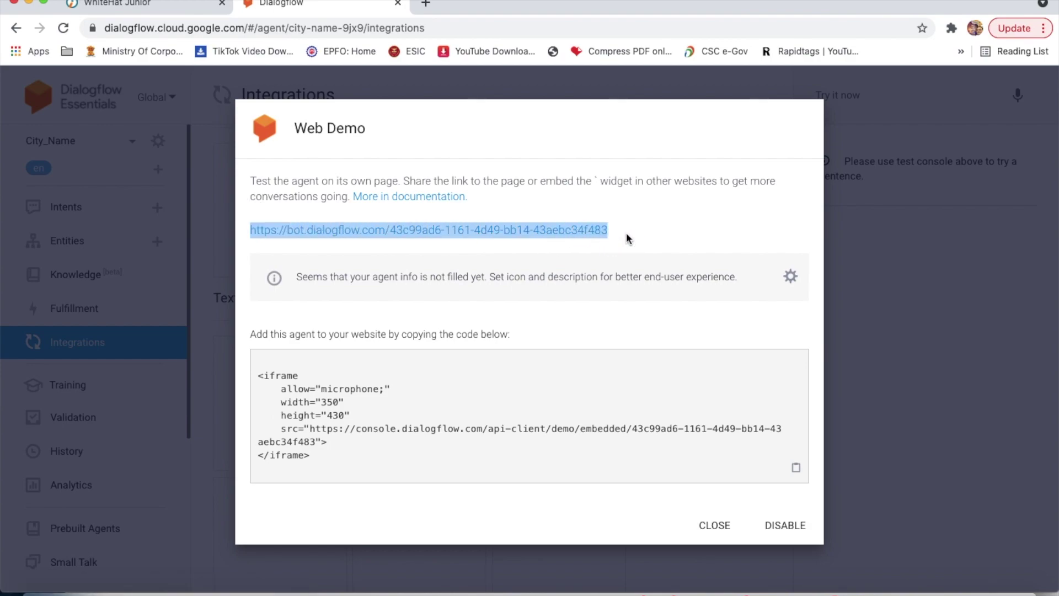
- Switch to the WhiteHat Junior project page and paste the copied Web Demo link as the project URL for submission
left_click(117, 4)
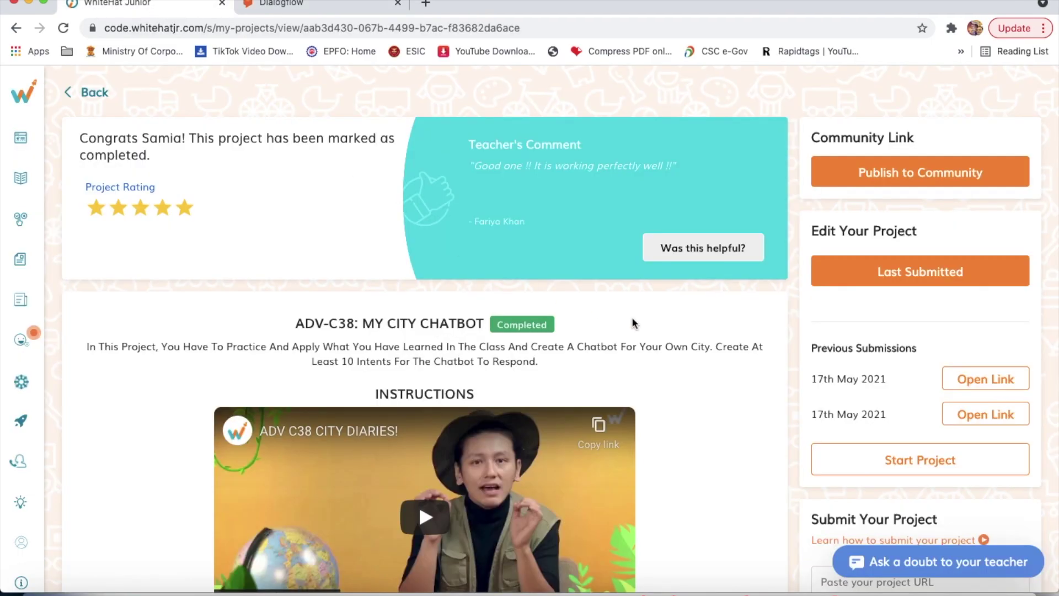
scroll(688, 375, "down", 4)
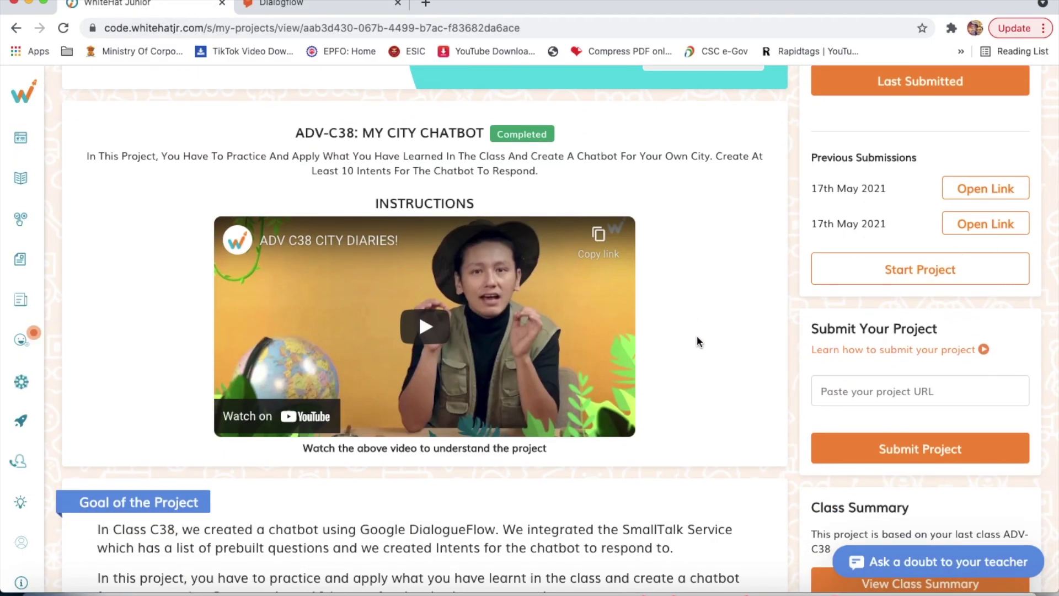
left_click(891, 391)
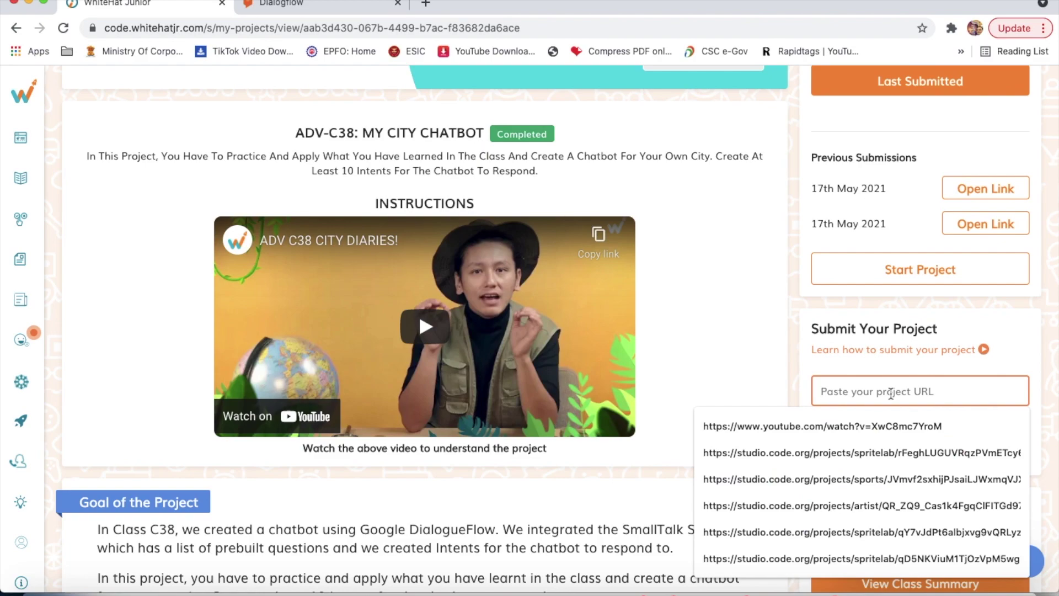
key("super+v")
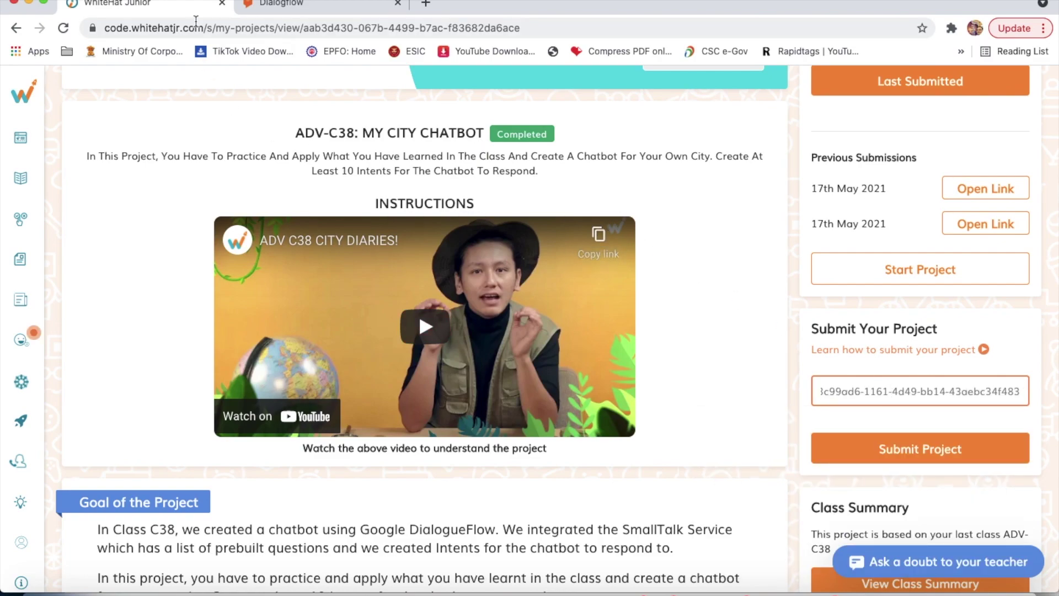
- Close the Web Demo dialog in Dialogflow and return to the WhiteHat Junior project page
left_click(289, 6)
left_click(709, 523)
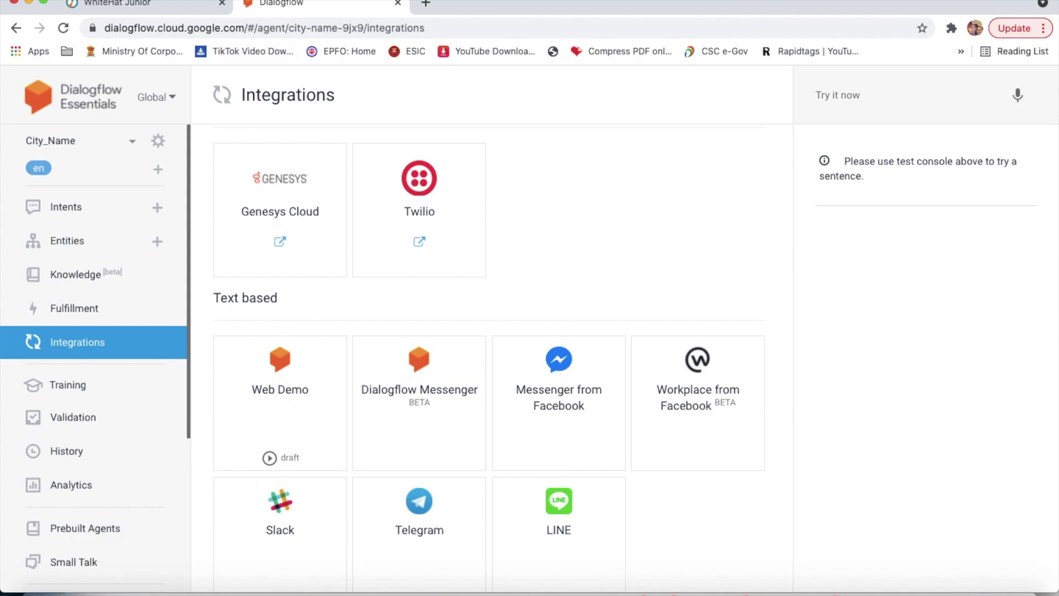
left_click(115, 4)
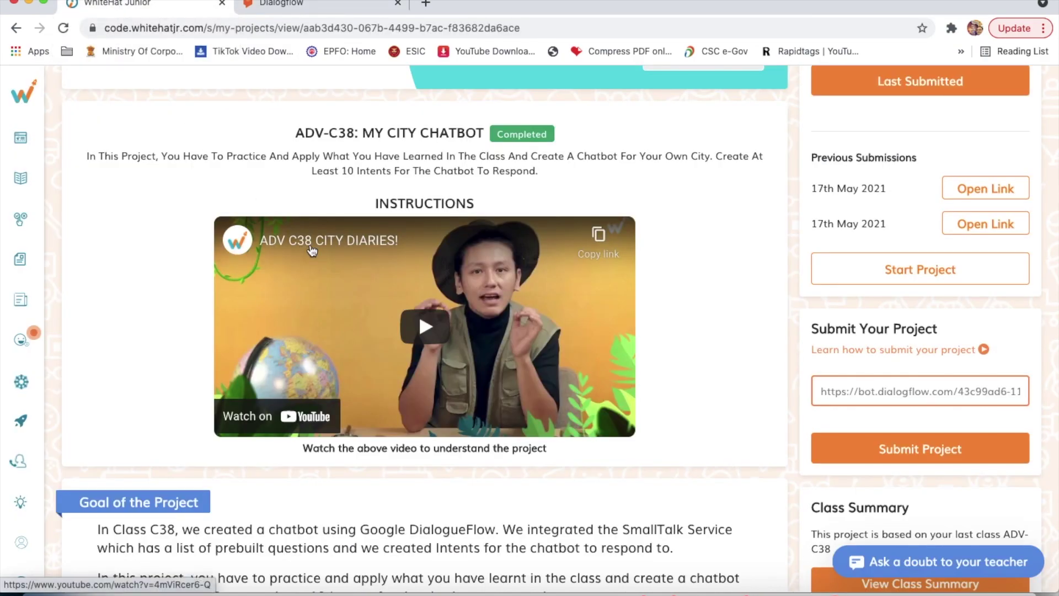